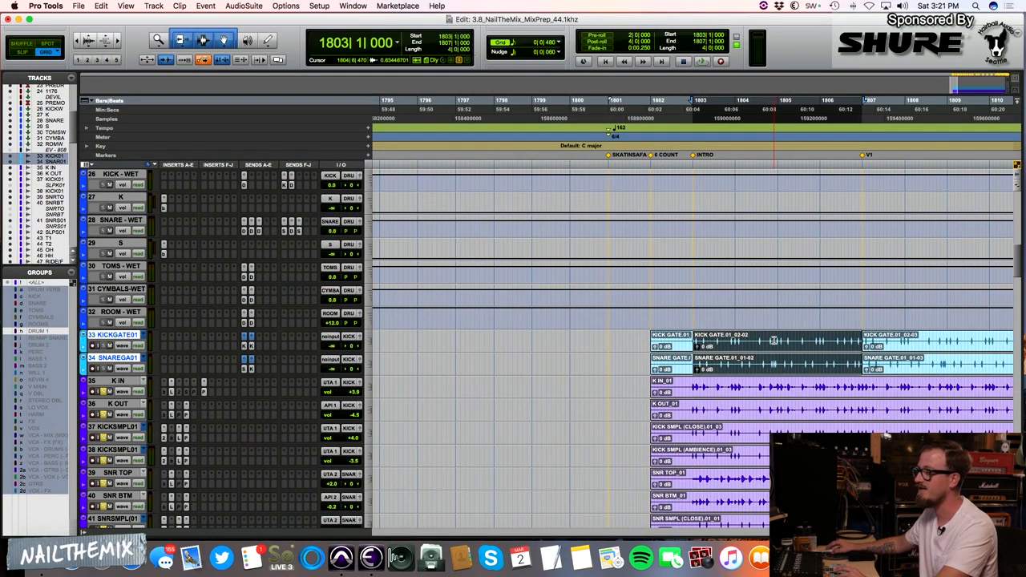
Activate the inactive FabFilter Pro-G gate on the K IN track.
left_click(773, 341)
key("super+bracketright")
left_click(169, 392)
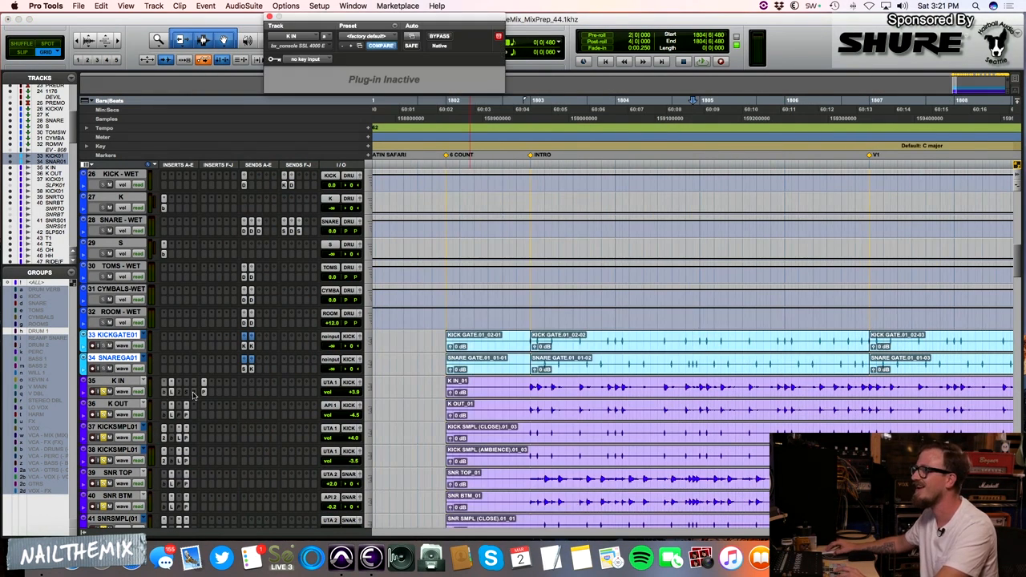
right_click(193, 396)
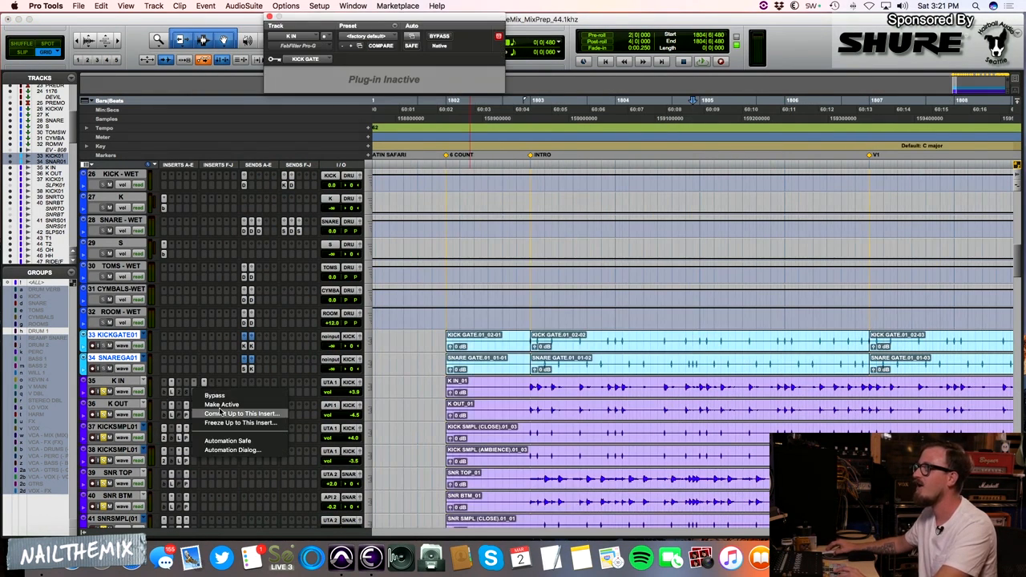
left_click(221, 412)
left_click(554, 295)
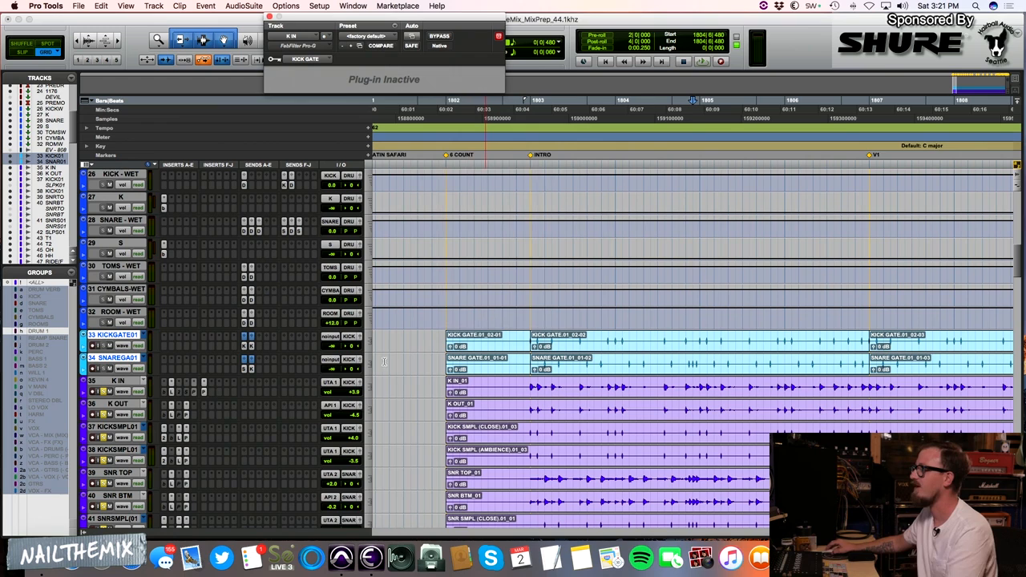
right_click(194, 394)
left_click(205, 406)
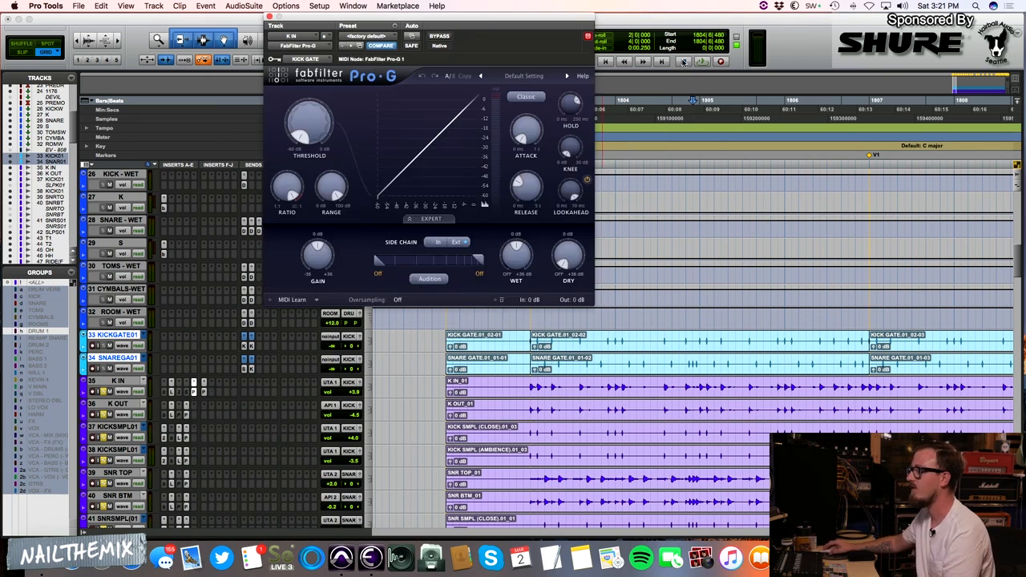
Select the intro clip on the kick gate track and reposition the Pro-G window.
left_click(683, 344)
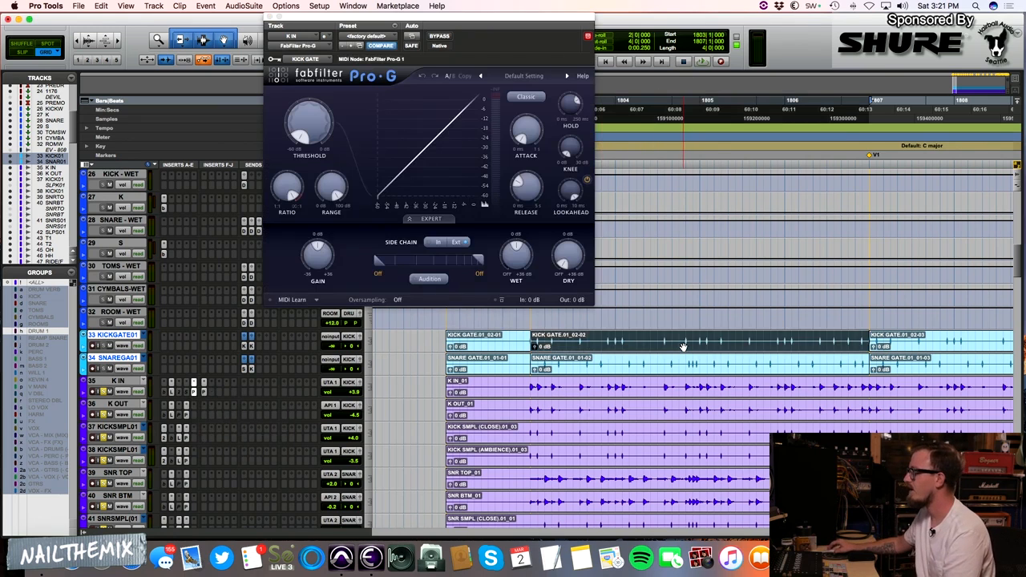
left_click_drag(517, 20, 272, 24)
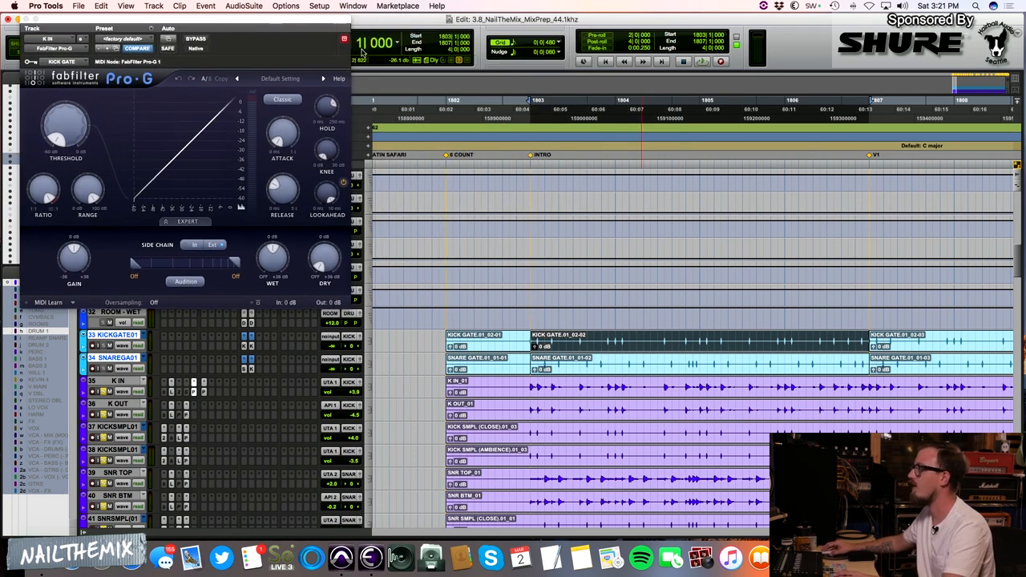
key("r")
key("r")
key("t")
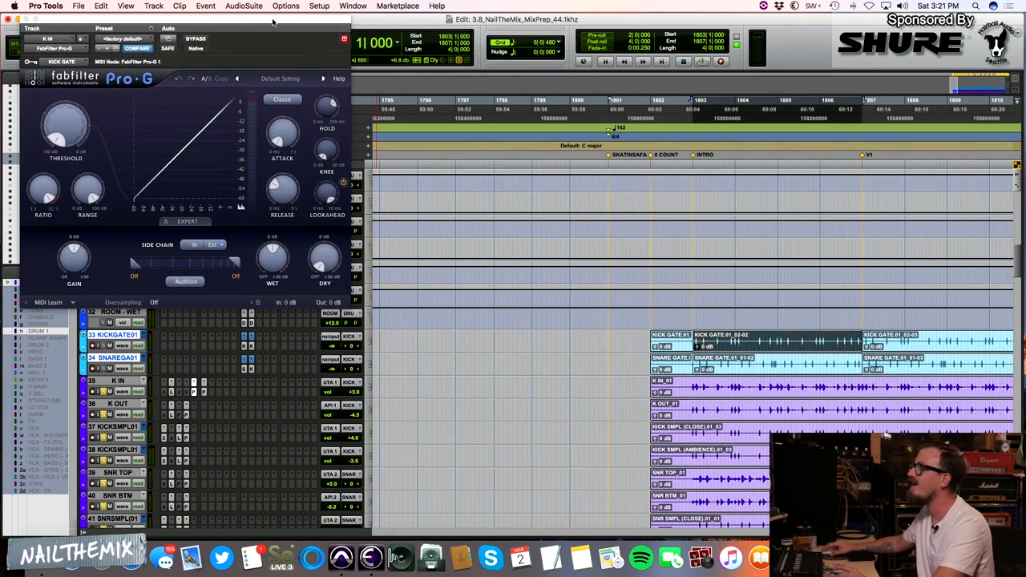
left_click_drag(273, 24, 466, 36)
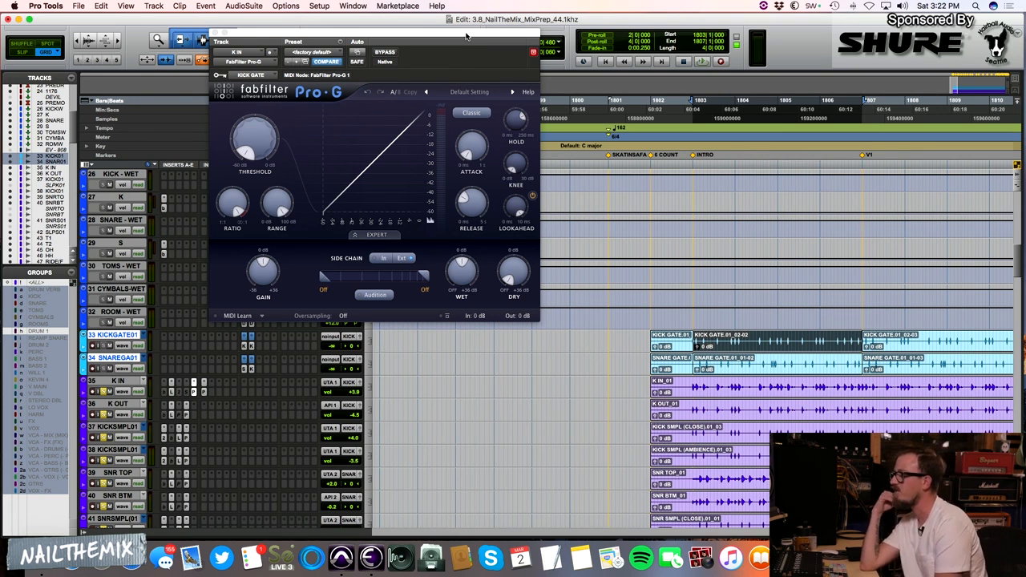
Select the stretch between the intro's first two kick hits on the K IN track, from 1803|1|000 to 1803|1|480.
key("super+bracketright")
key("super+bracketright")
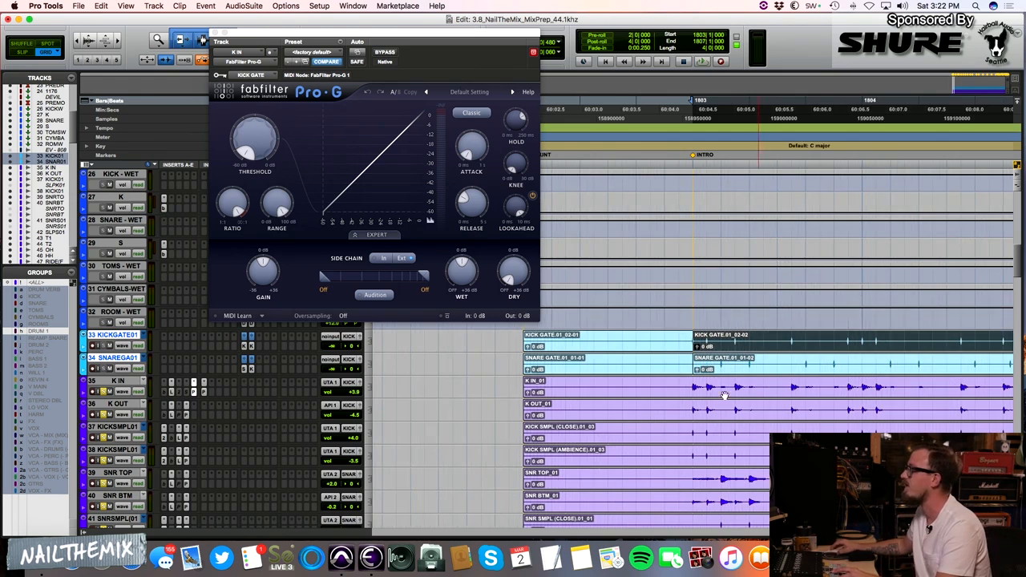
key("super+bracketright")
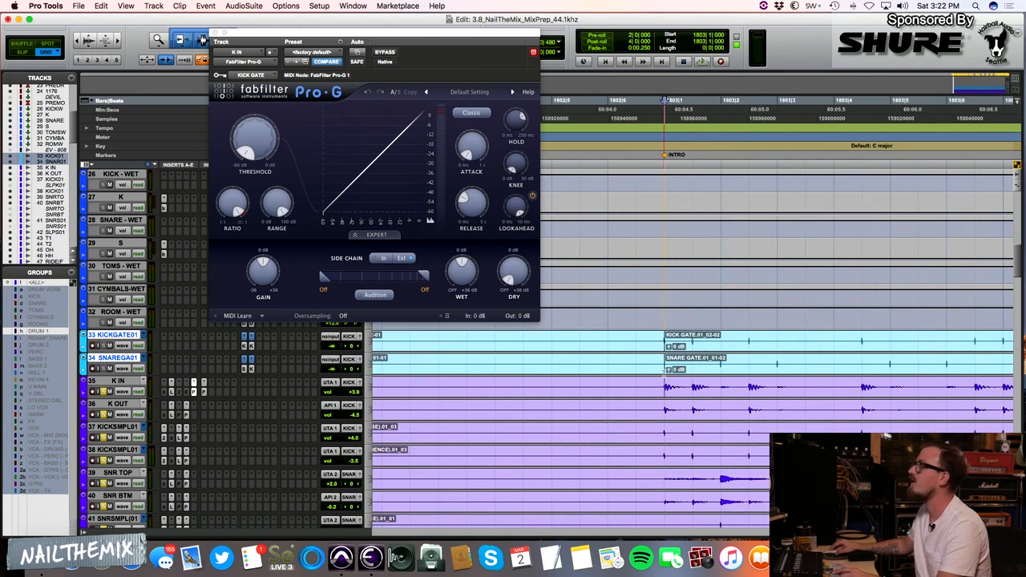
left_click_drag(320, 36, 28, 138)
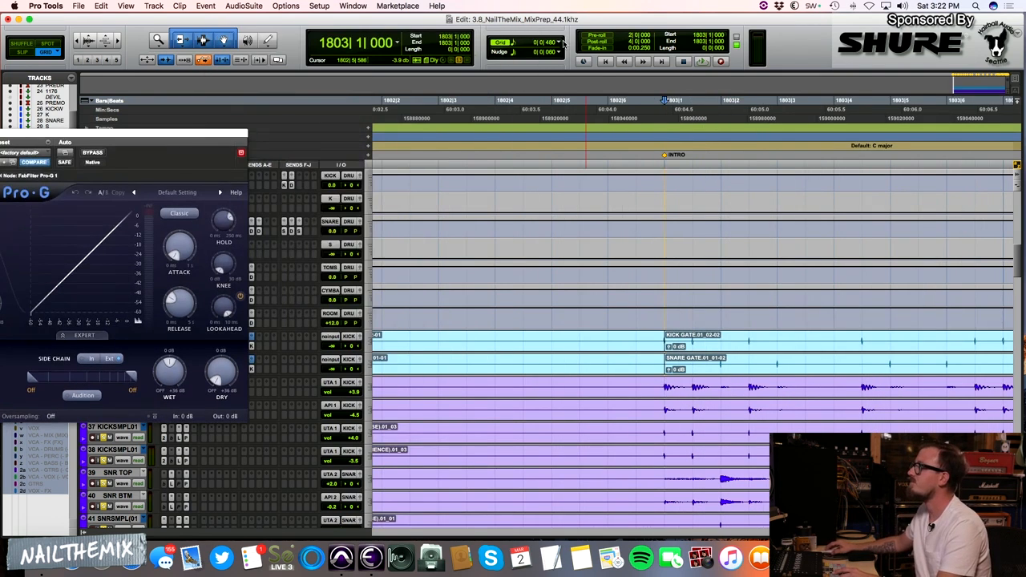
left_click(565, 44)
left_click(607, 41)
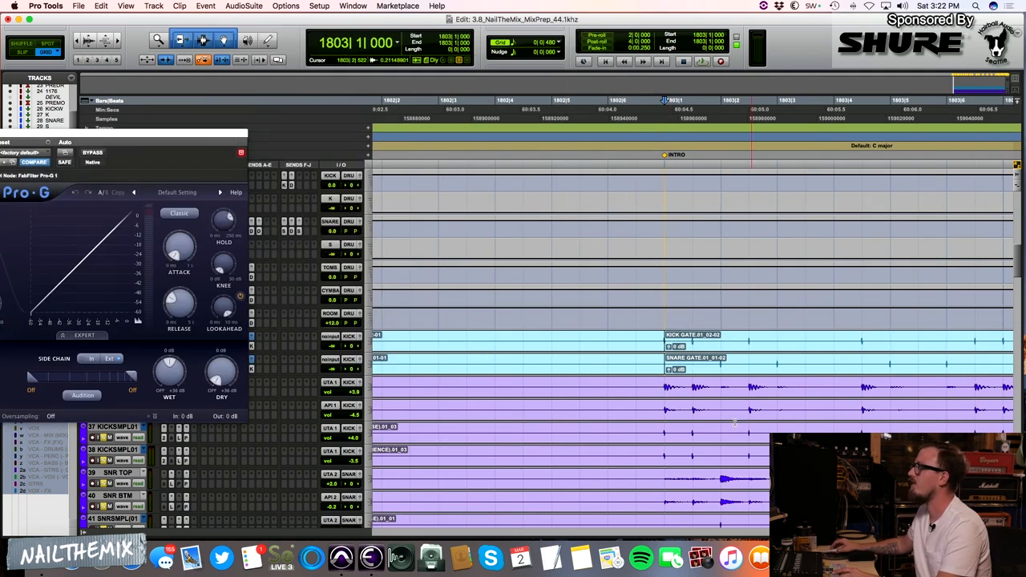
left_click(691, 387)
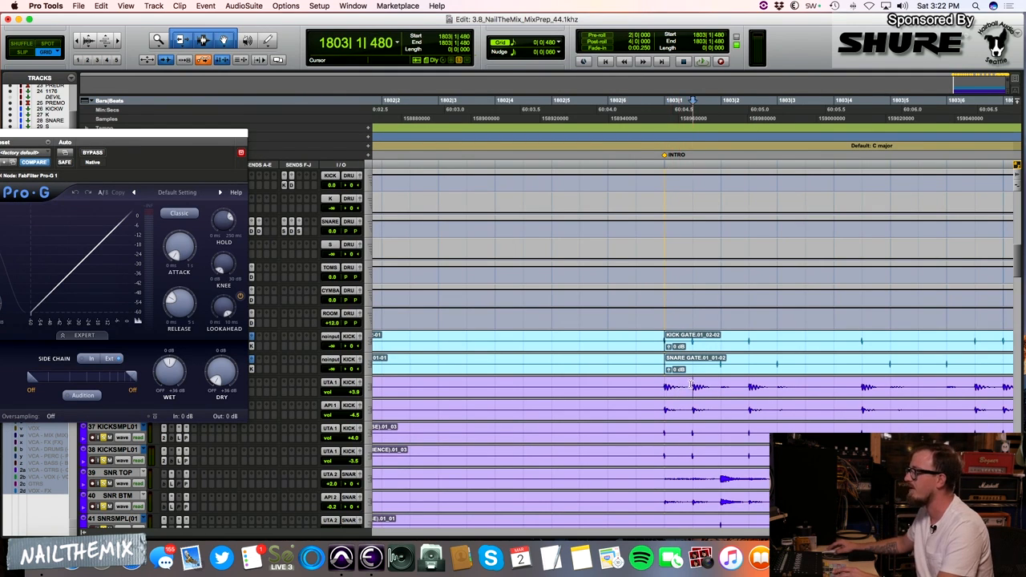
key("super+bracketright")
left_click_drag(692, 387, 657, 384)
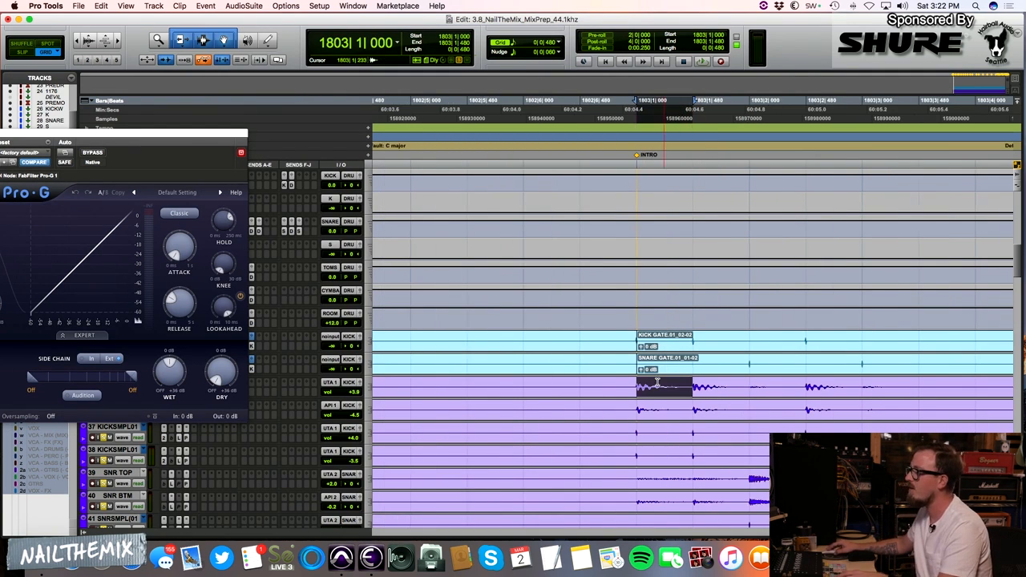
Examine a kick hit in the V2 section by selecting 1817|3|480 to 1817|4|000 on the K IN track.
key("super+bracketleft")
key("super+bracketleft")
key("super+bracketleft")
key("super+bracketleft")
key("super+bracketleft")
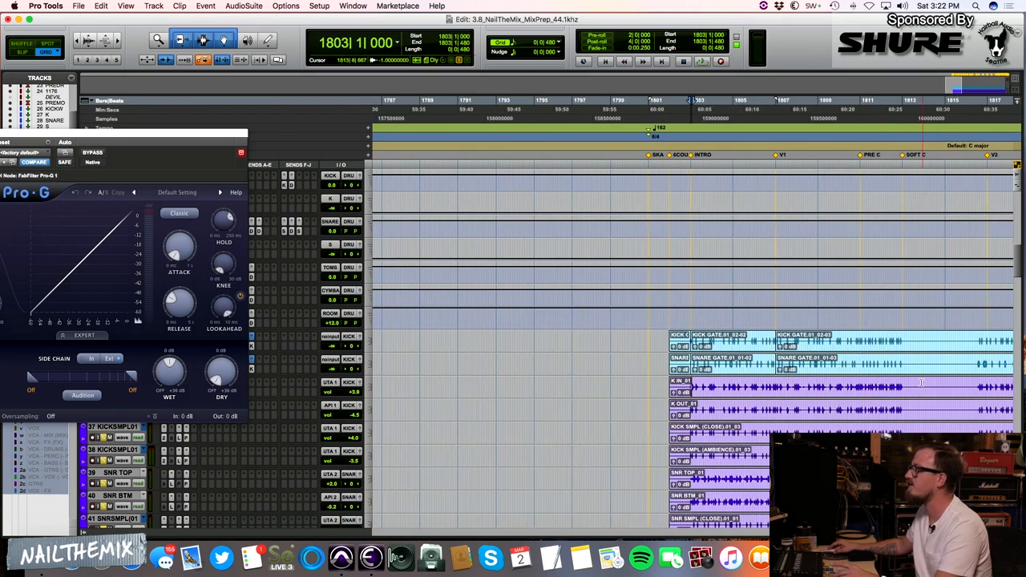
left_click(996, 387)
key("super+bracketright")
key("super+bracketright")
key("super+bracketright")
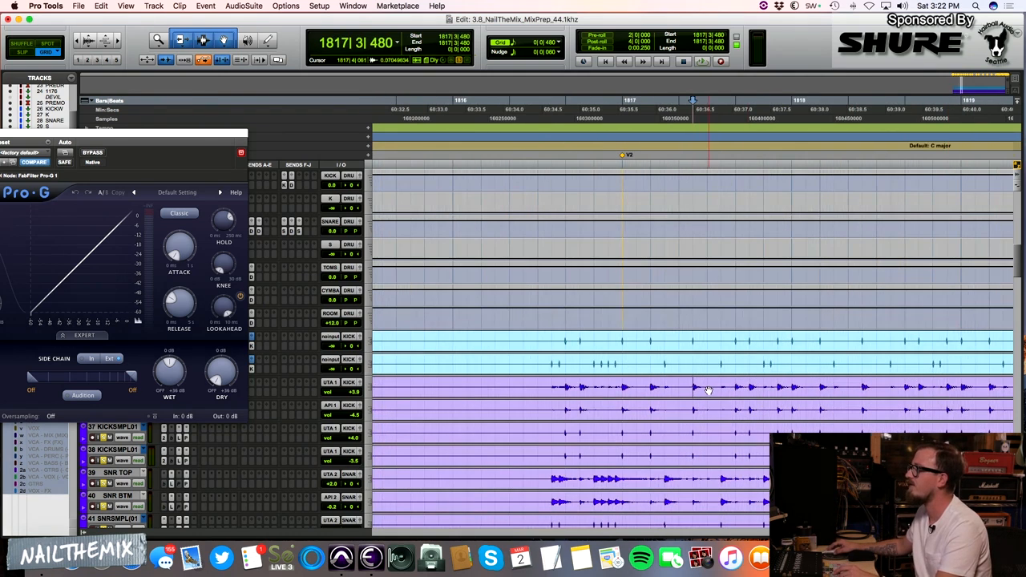
left_click(708, 387, "shift")
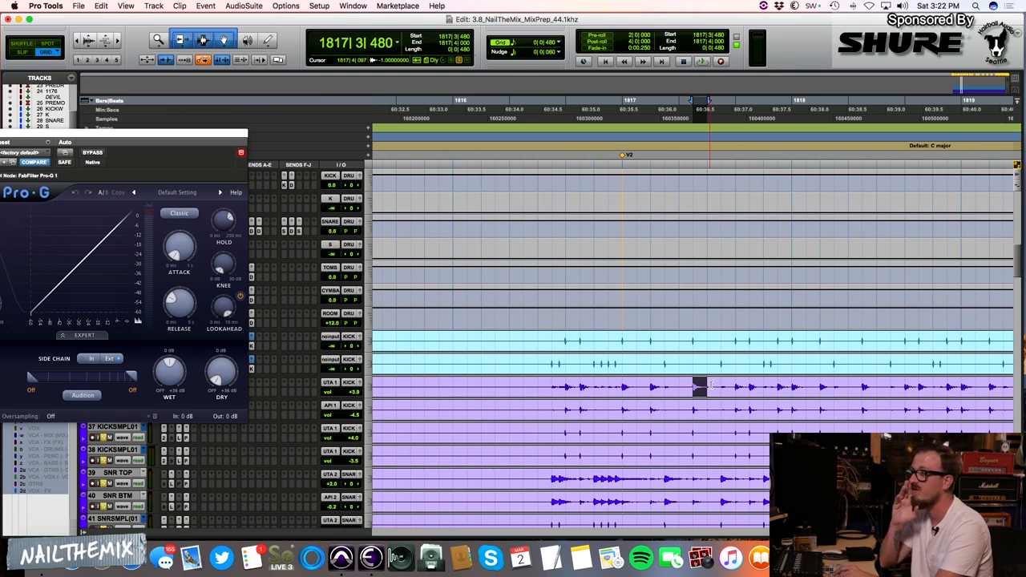
Return to the intro and reselect the first kick hit on the K IN track, from 1803|1|000 to 1803|1|480.
key("super+bracketleft")
key("super+bracketleft")
key("super+bracketleft")
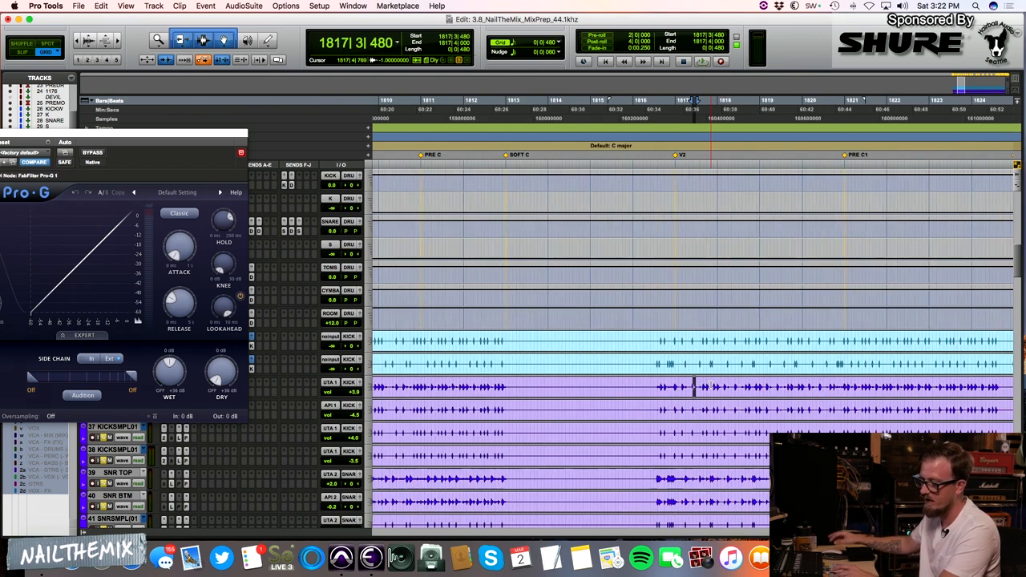
left_click(547, 383)
key("super+bracketright")
key("super+bracketright")
key("super+bracketright")
key("super+bracketright")
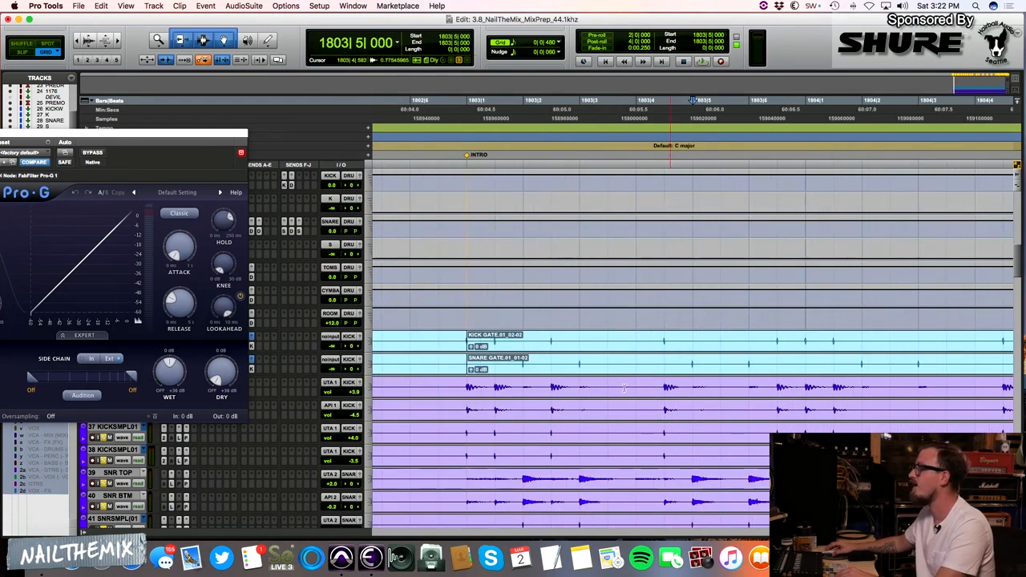
left_click_drag(467, 387, 495, 387)
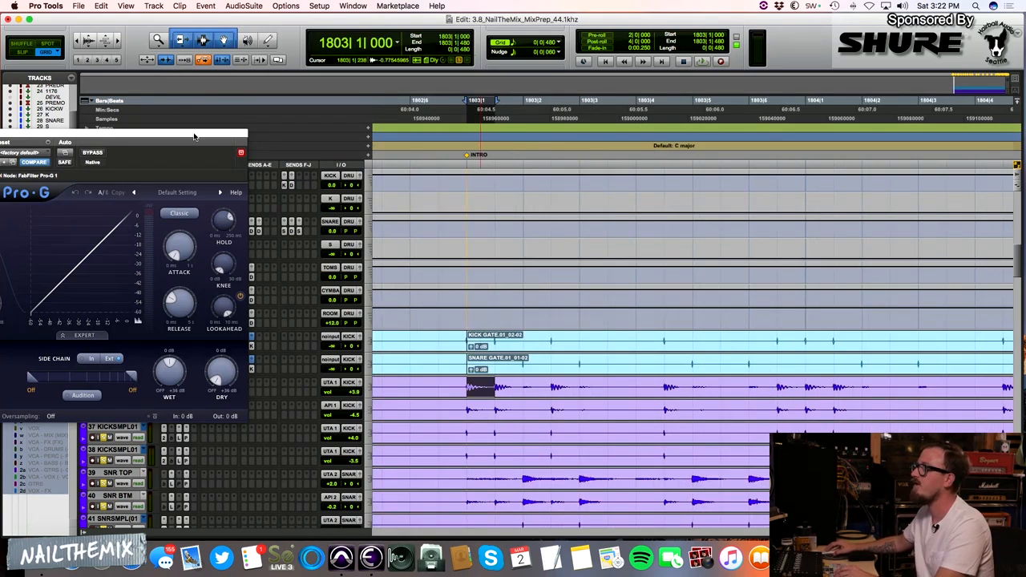
Solo only the K IN track and select the intro clip on the kick gate track as the playback range.
left_click_drag(193, 136, 608, 118)
mouse_move(642, 204)
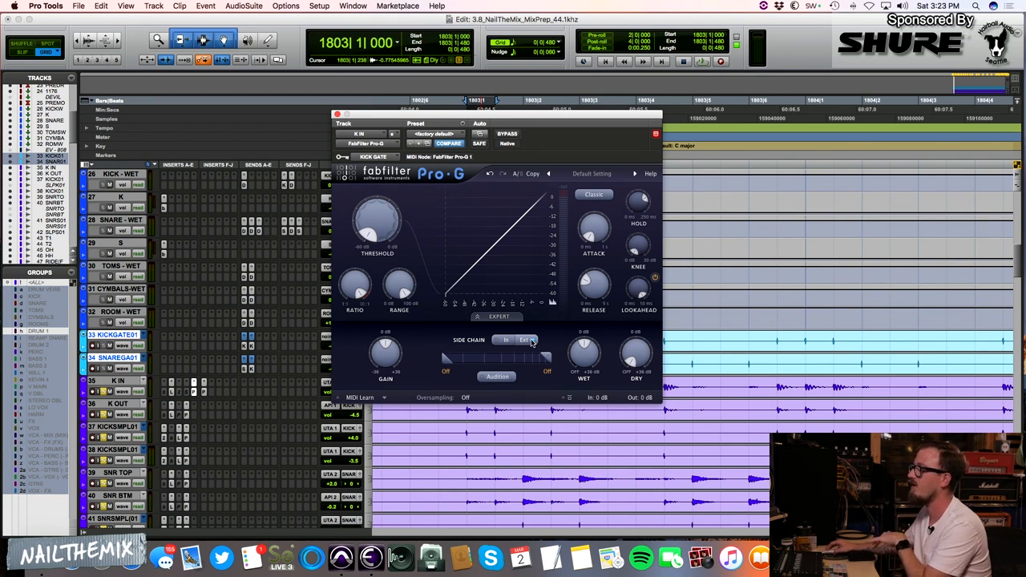
left_click(103, 391)
key("r")
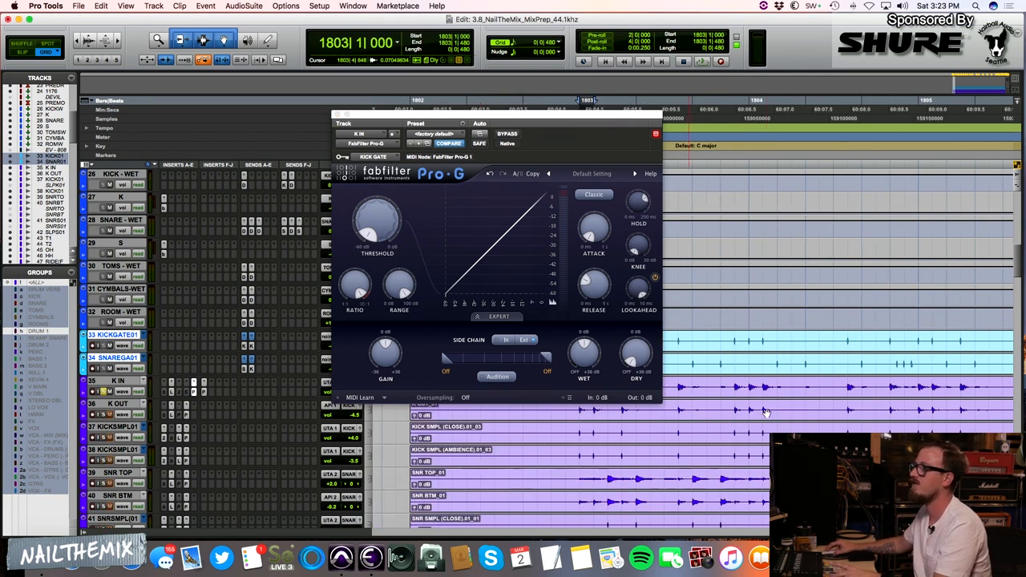
key("r")
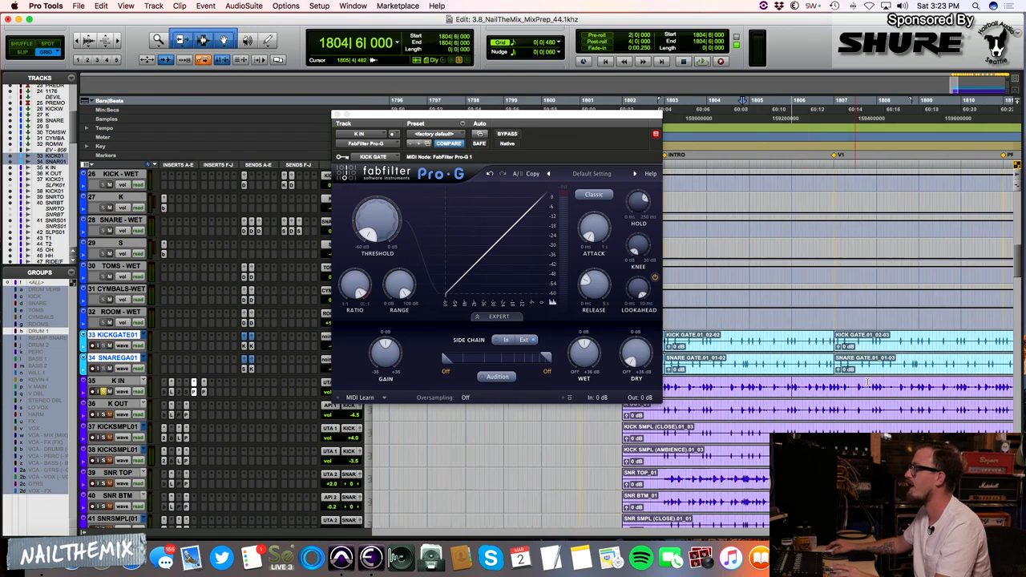
left_click(752, 351)
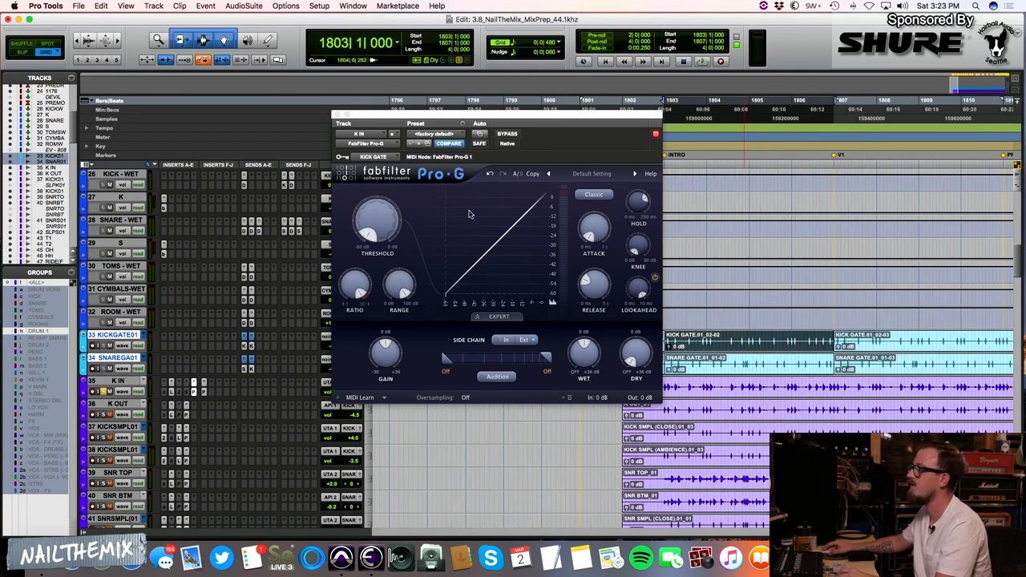
Play the intro kick with the Pro-G gate bypassed, and again with the gate engaged.
left_click(510, 135)
key("space")
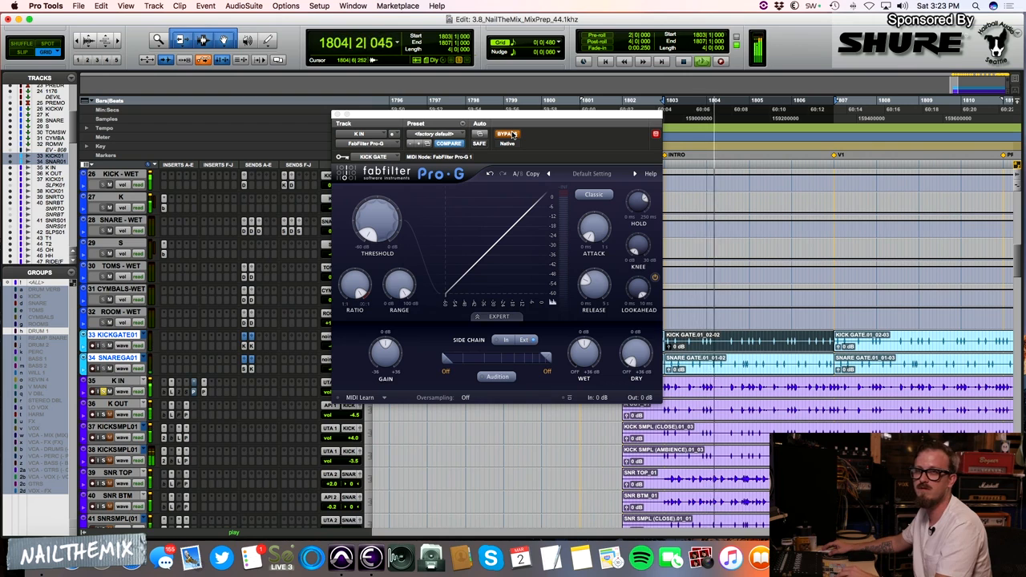
key("space")
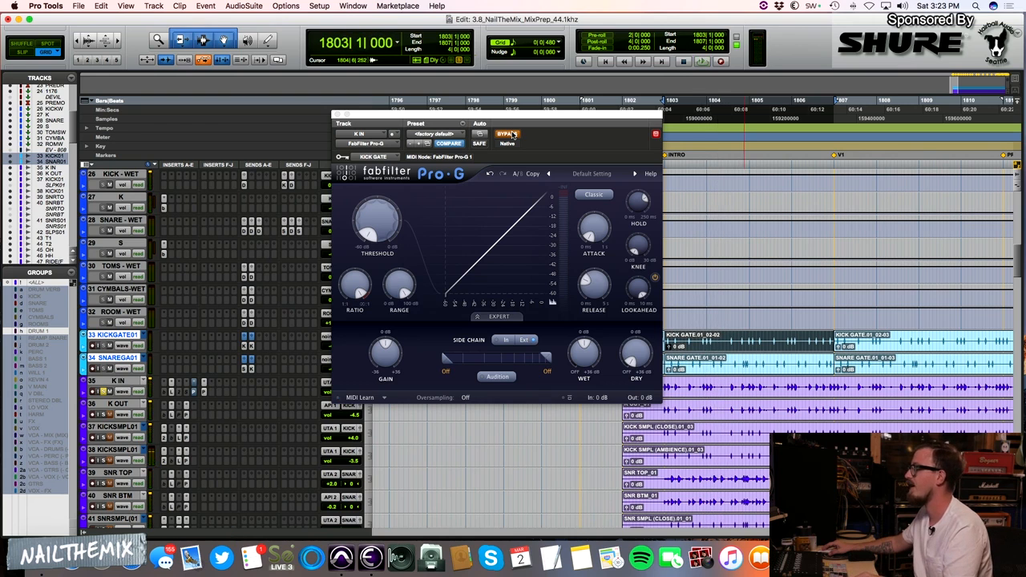
key("space")
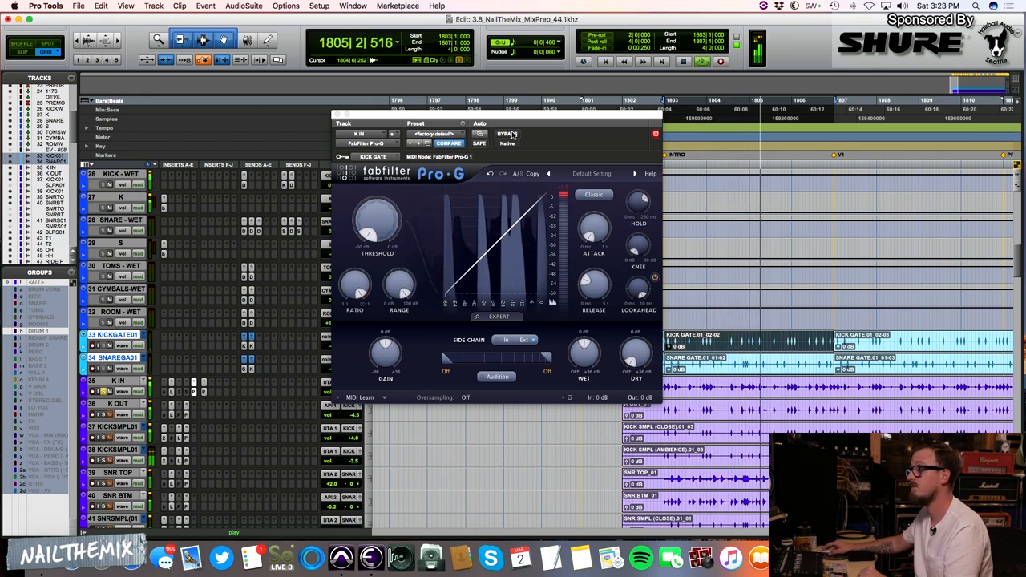
key("space")
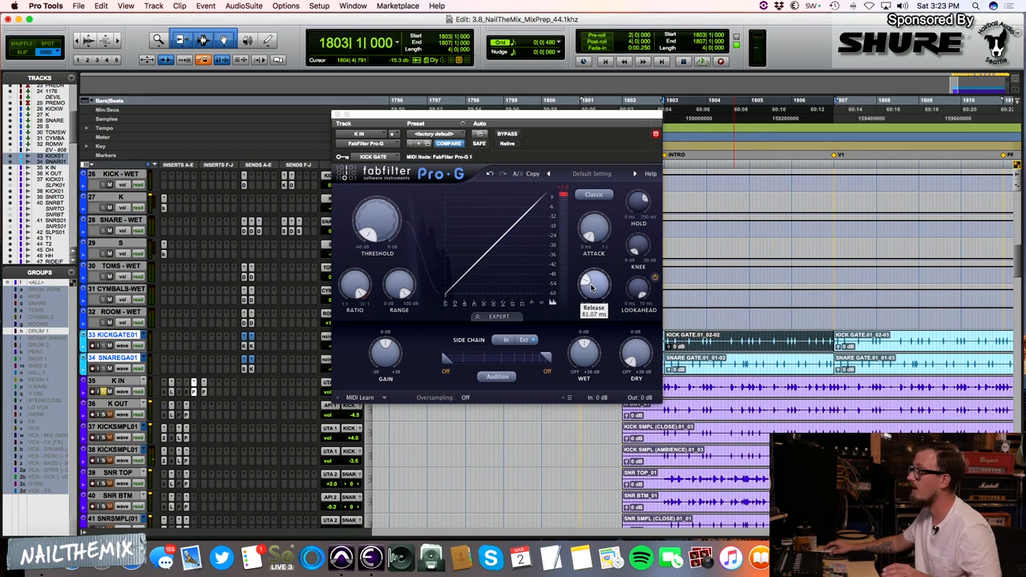
Set the gate's release to 185 ms and listen to the intro kick.
double_click(592, 286)
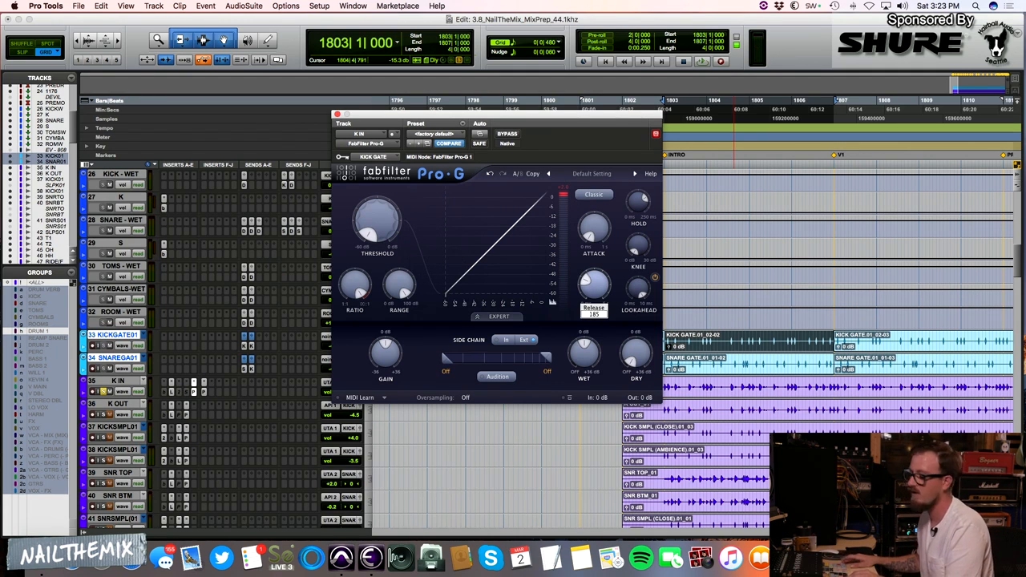
type("185")
key("Return")
key("space")
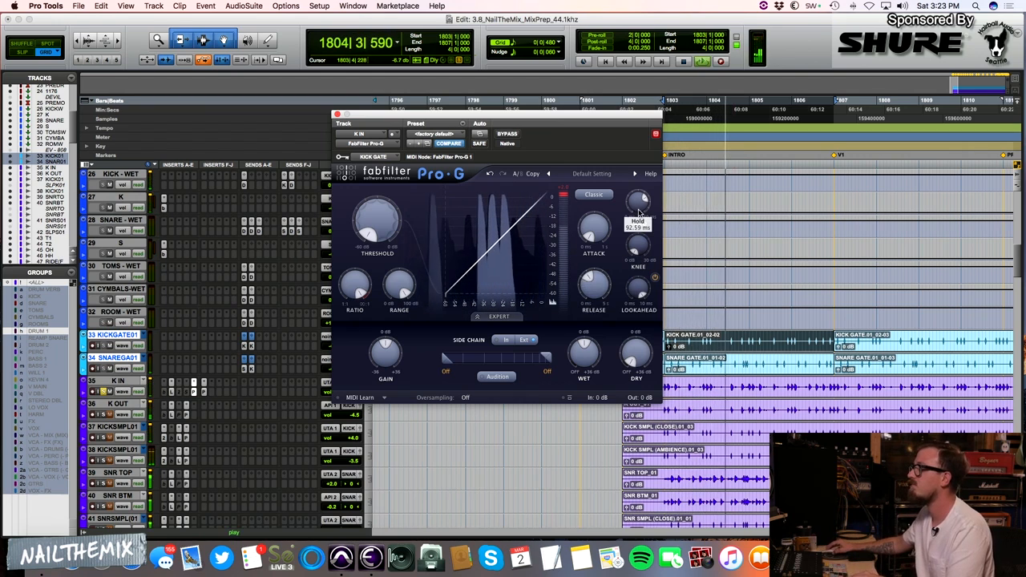
key("space")
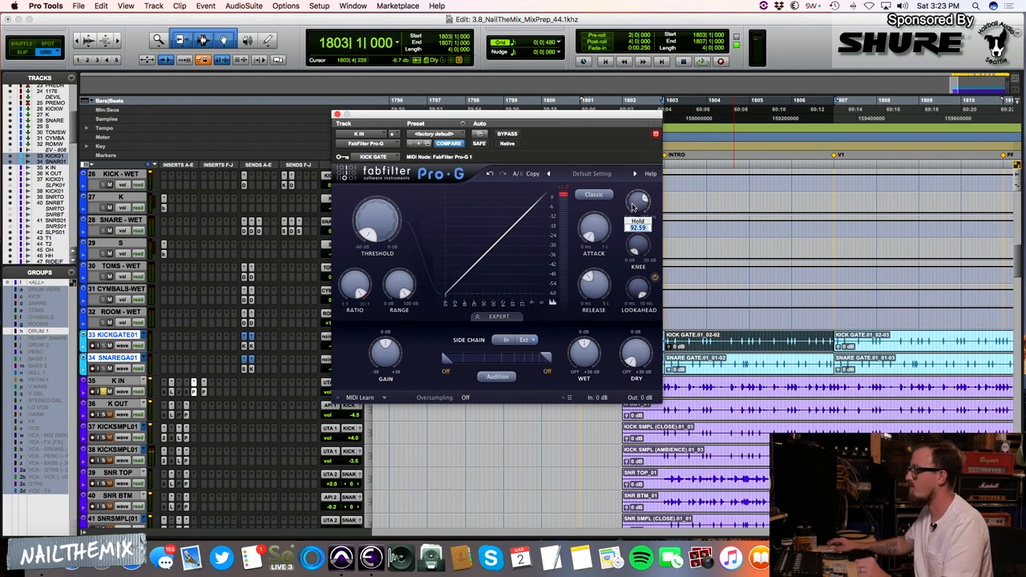
Set the gate's hold to 185 ms and listen to the intro kick.
key("Return")
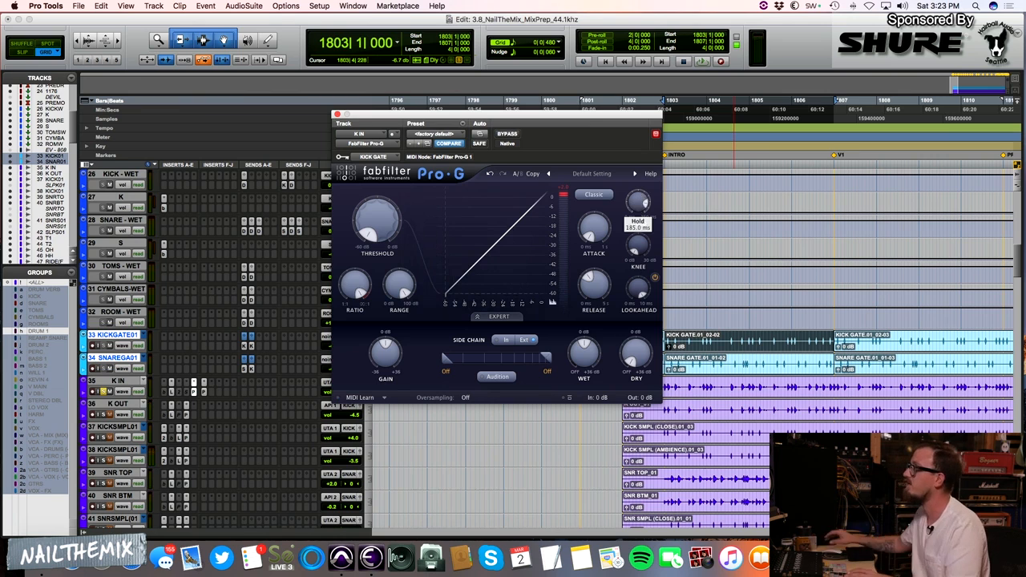
key("space")
mouse_move(594, 288)
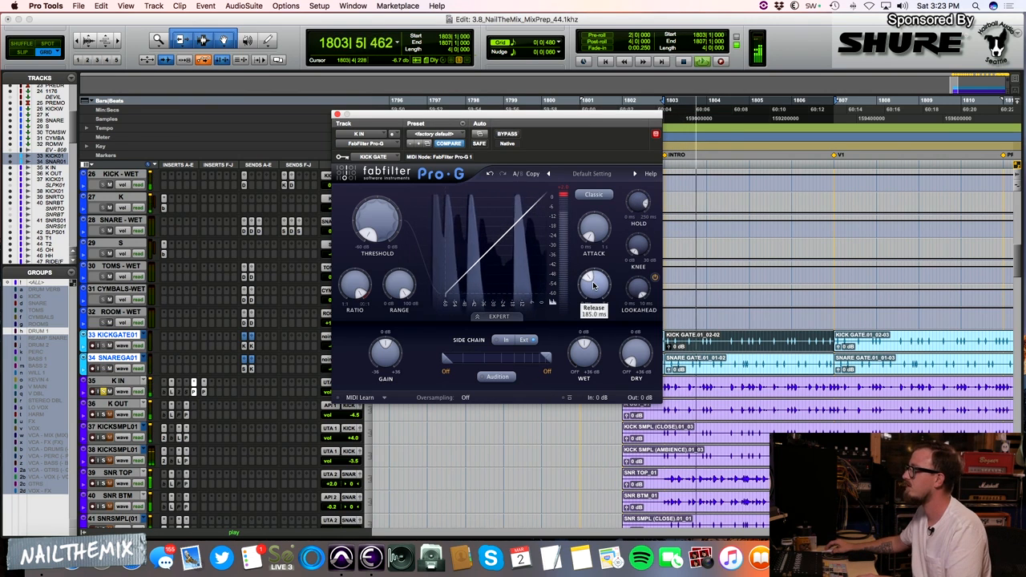
key("space")
Set the gate's release to 92 ms.
double_click(594, 285)
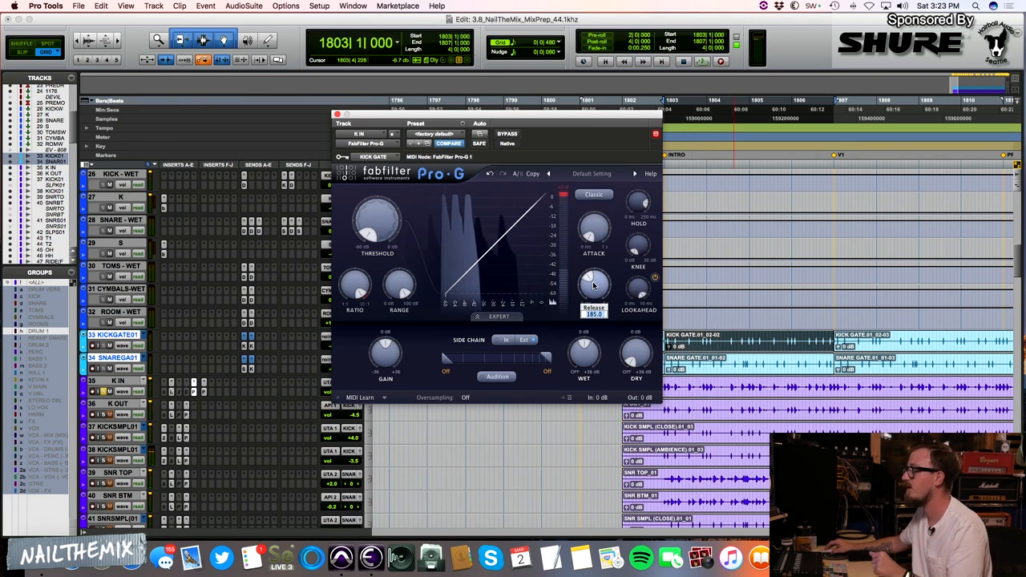
type("92.00 ms")
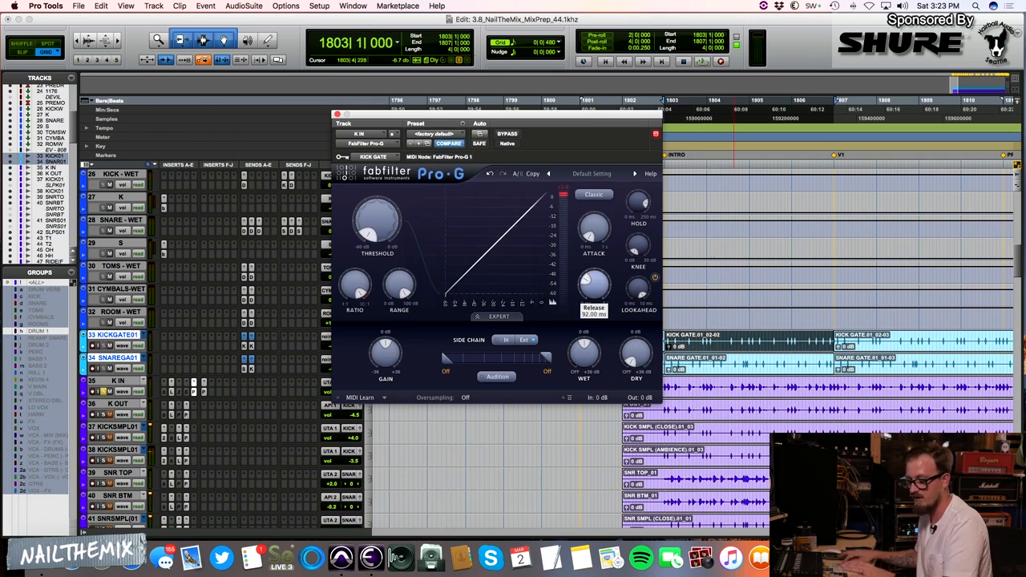
Play the intro kick with the gated K IN alone, and again with K OUT and both kick sample tracks also soloed.
key("space")
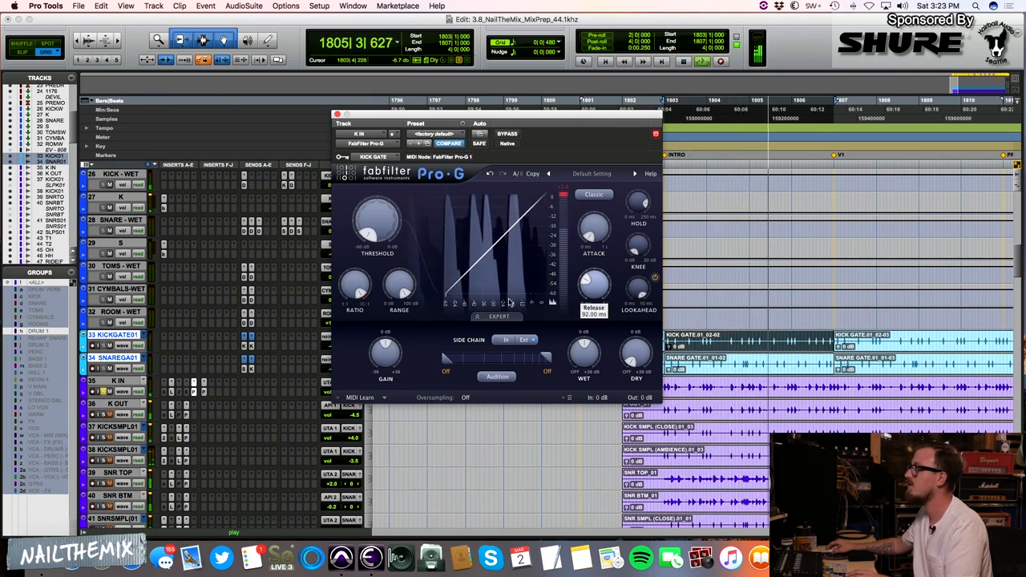
key("space")
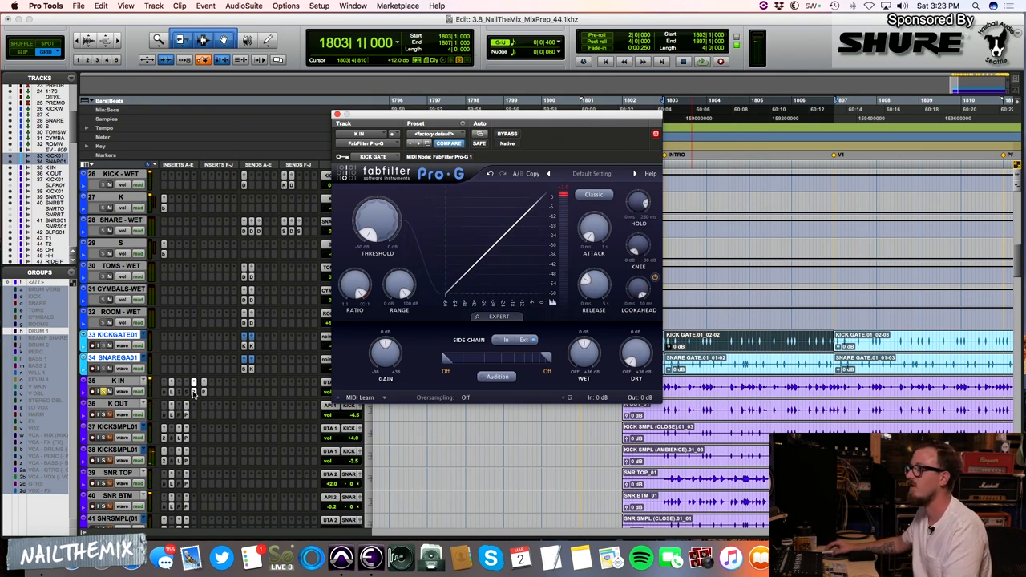
left_click(185, 411)
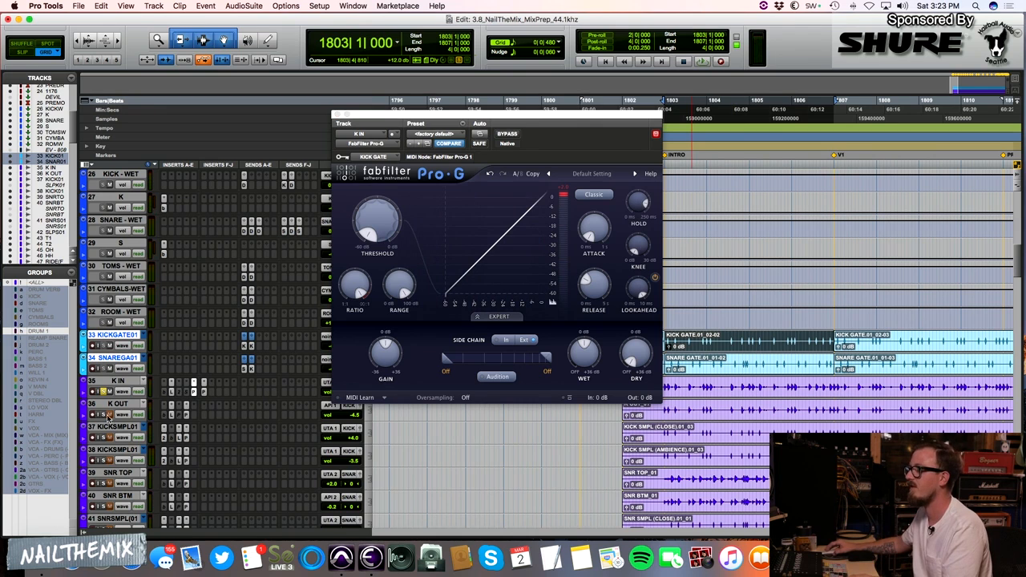
key("space")
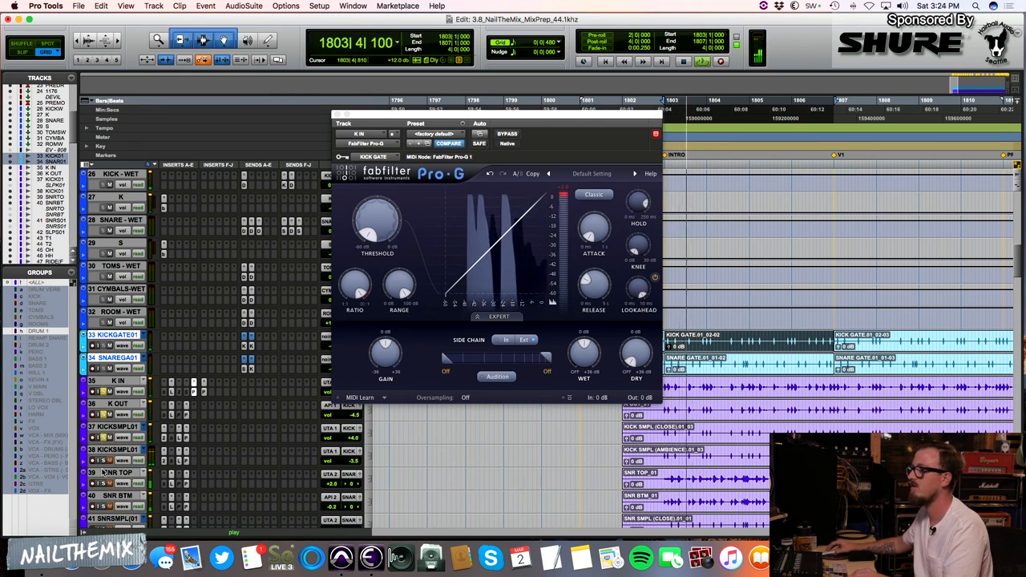
key("space")
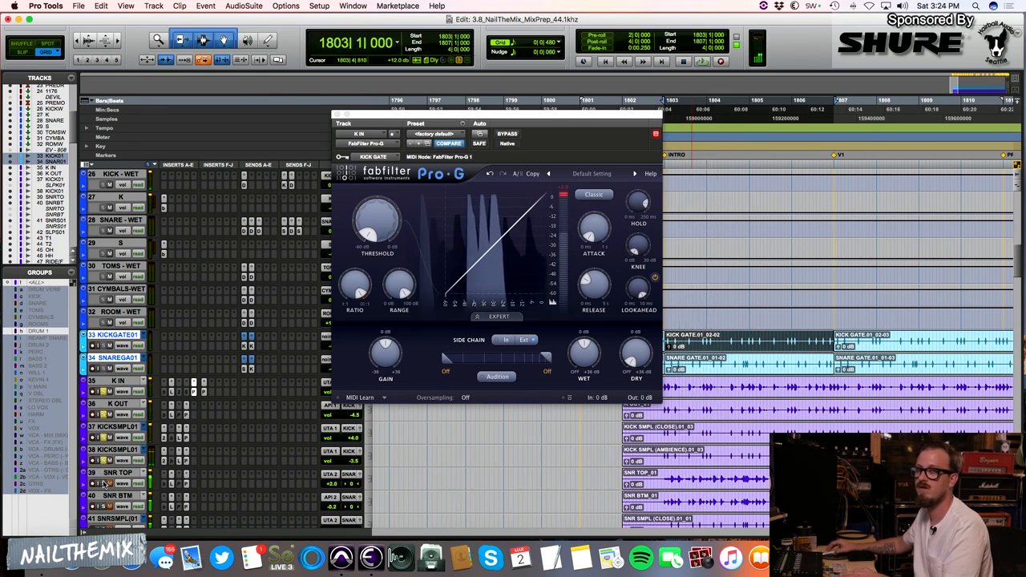
Play the intro and balance the kick levels: K OUT at -4.3 dB, close kick sample at +3.8 dB, ambience kick sample at -3.0 dB.
key("space")
scroll(104, 483, "up", 5)
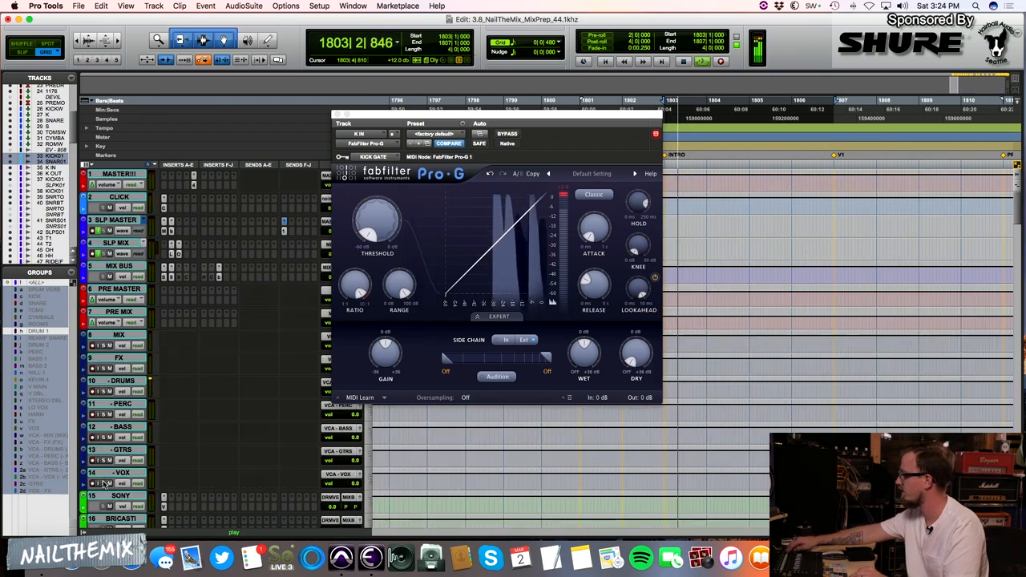
scroll(104, 484, "down", 5)
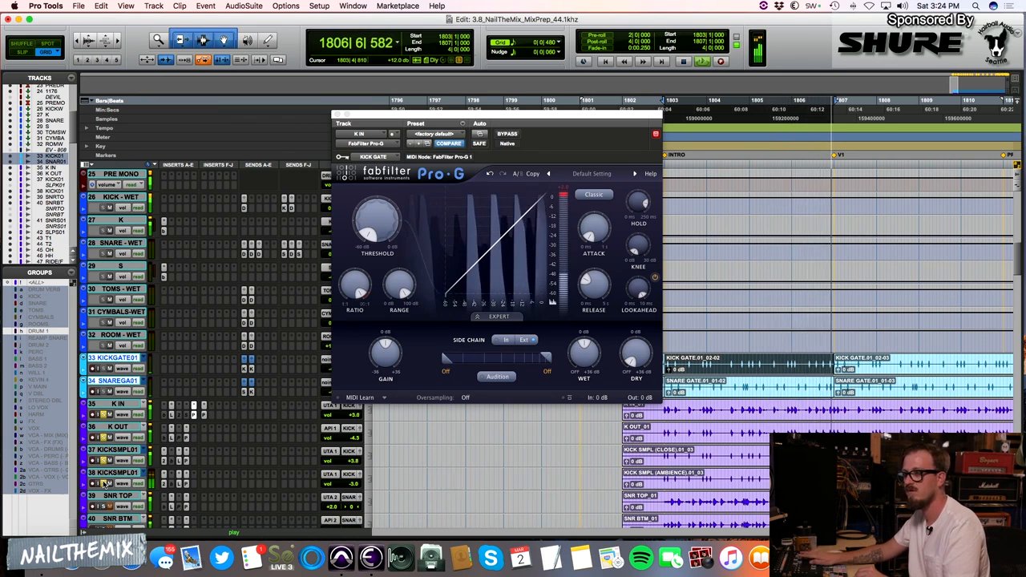
key("space")
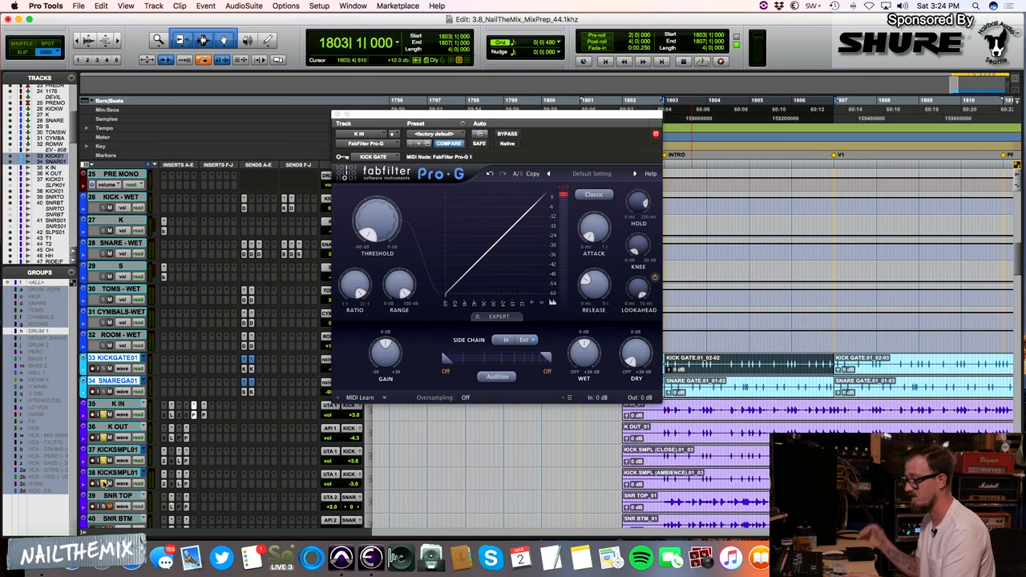
Open the Pro-G gate on SNR TOP, solo that track in place of the kick tracks, and play the intro.
scroll(218, 427, "down", 3)
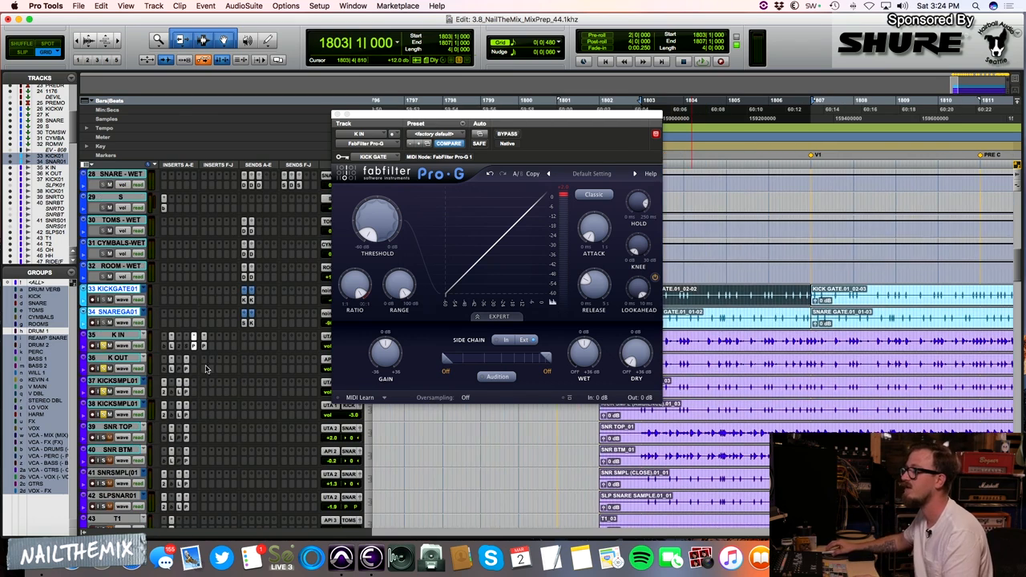
scroll(178, 409, "down", 1)
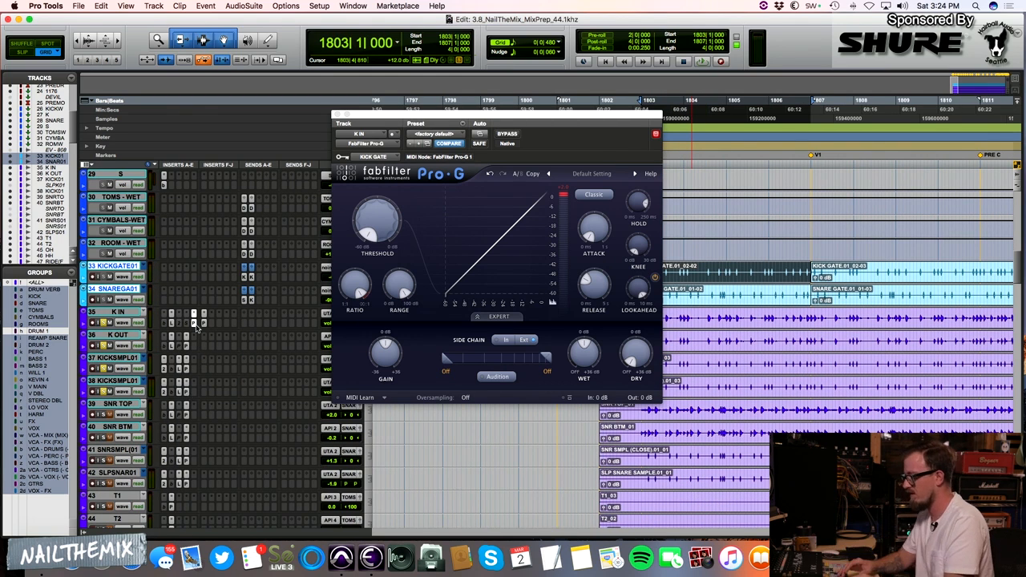
left_click(187, 415)
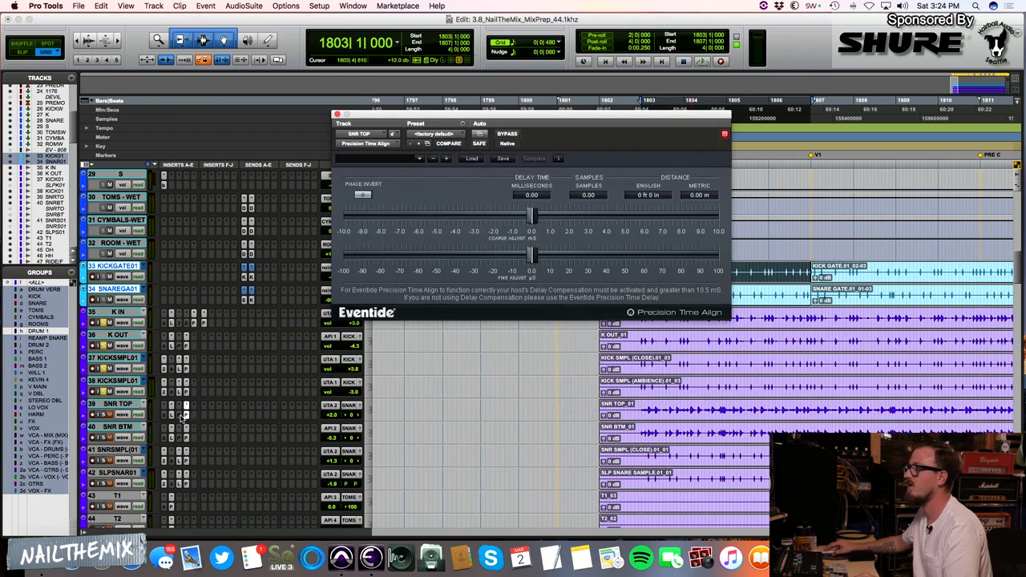
right_click(183, 416)
left_click(184, 417)
left_click(180, 415)
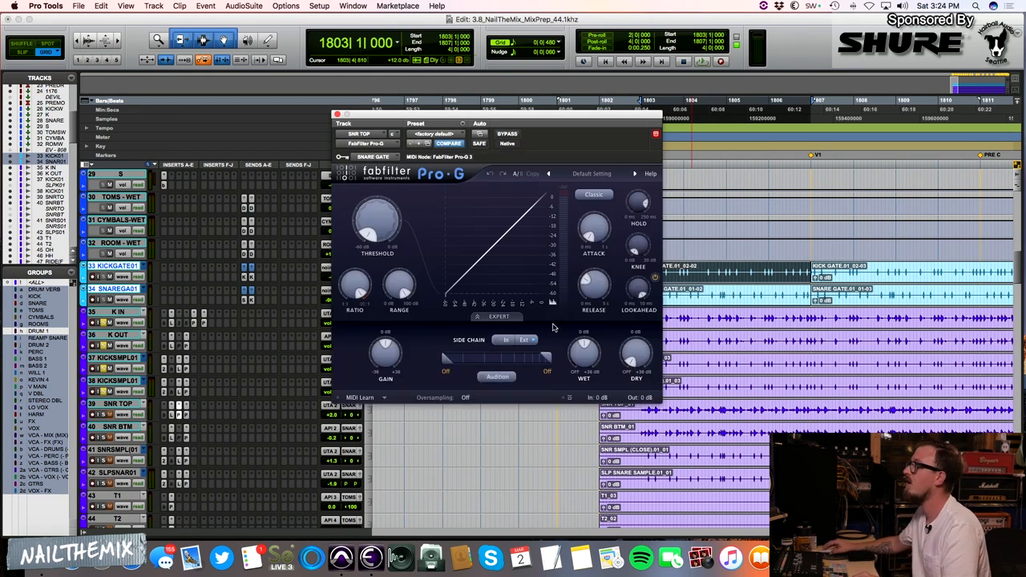
left_click(102, 415)
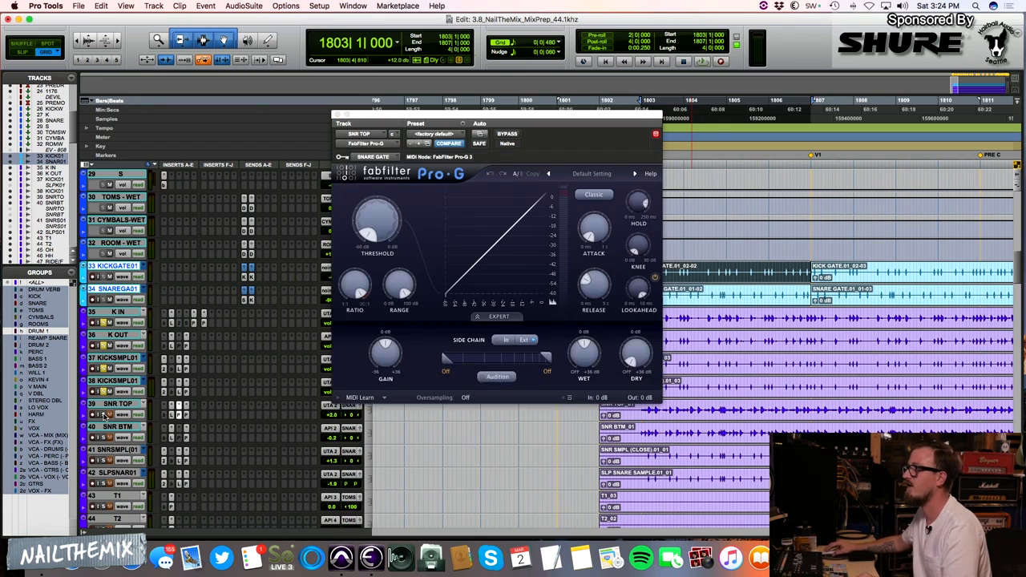
key("space")
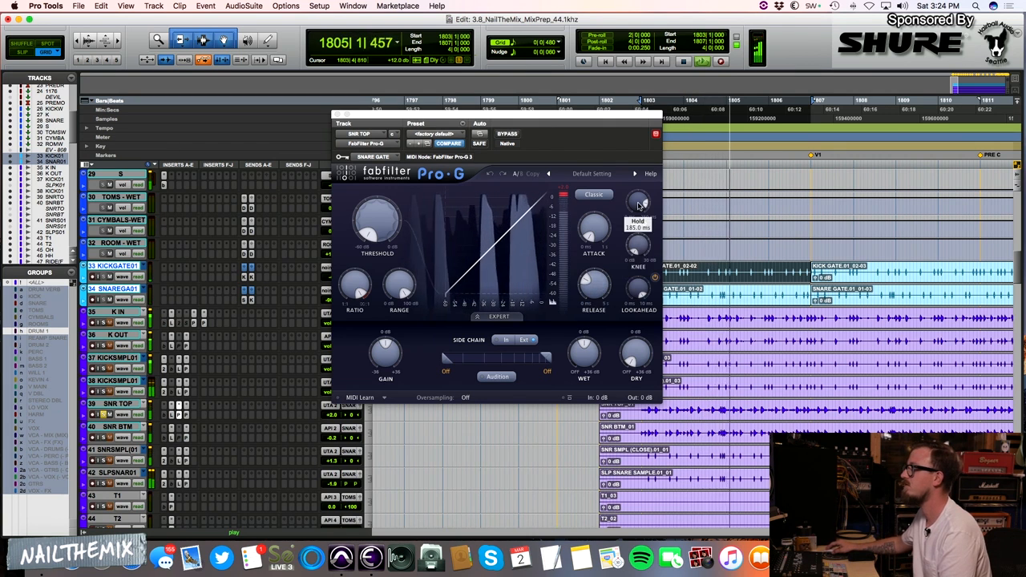
Set the snare gate's hold to 92 ms, lengthen its release, and listen to the intro snare.
double_click(639, 207)
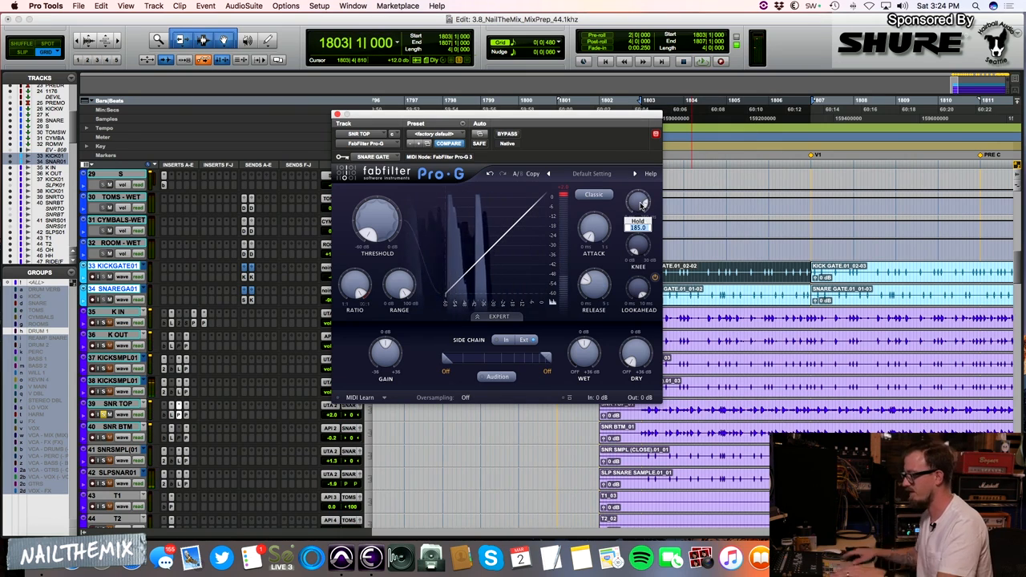
type("150")
key("Return")
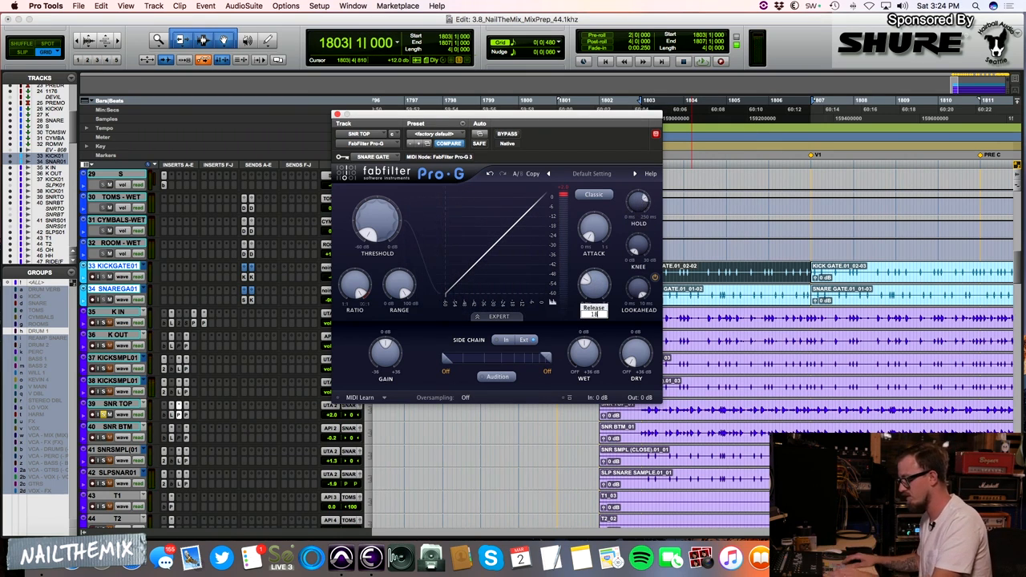
key("space")
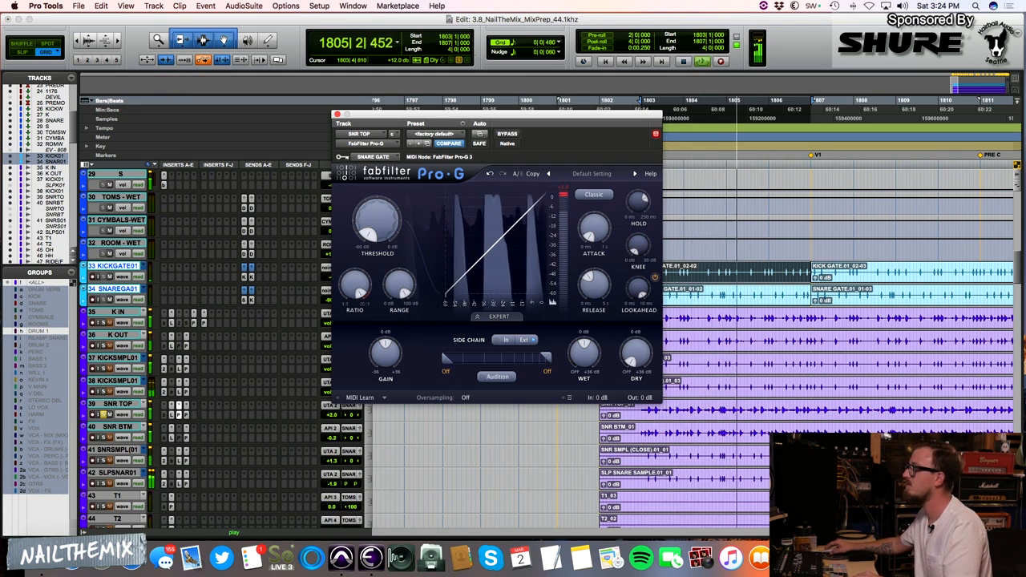
key("space")
Restore the snare gate's longer hold, set its release to 92 ms, listen to the intro, and close the gate.
mouse_move(597, 278)
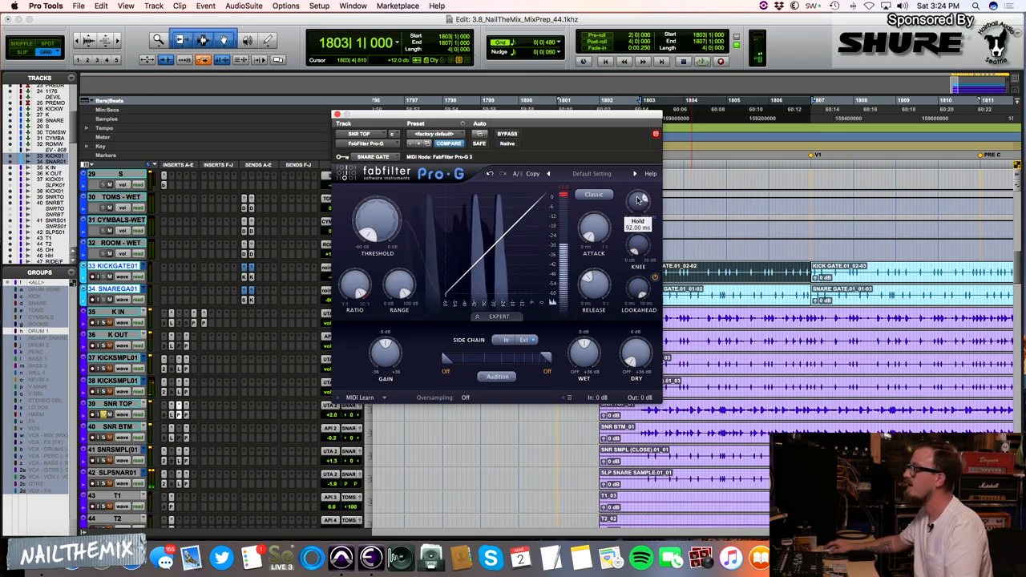
mouse_move(638, 202)
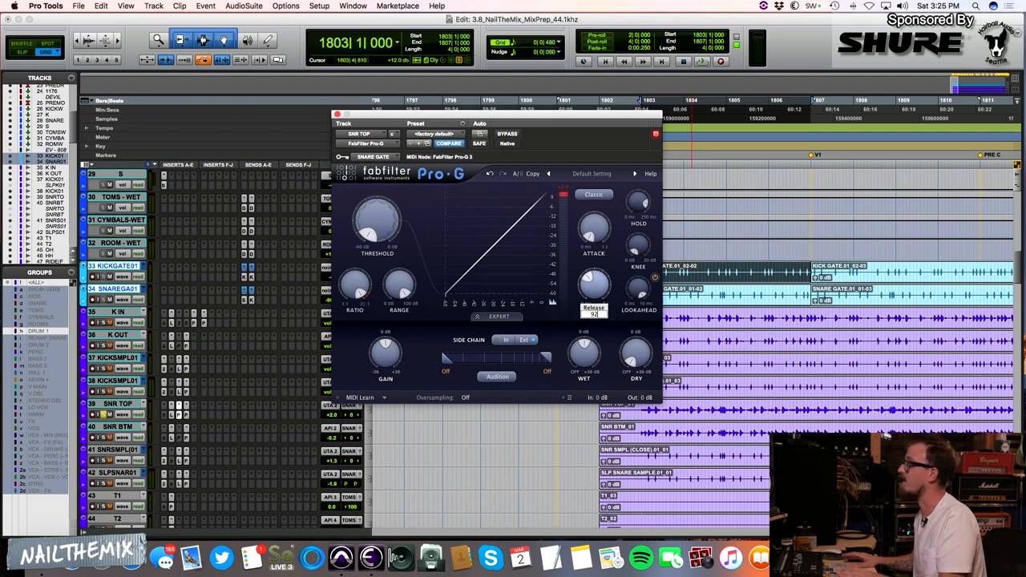
key("space")
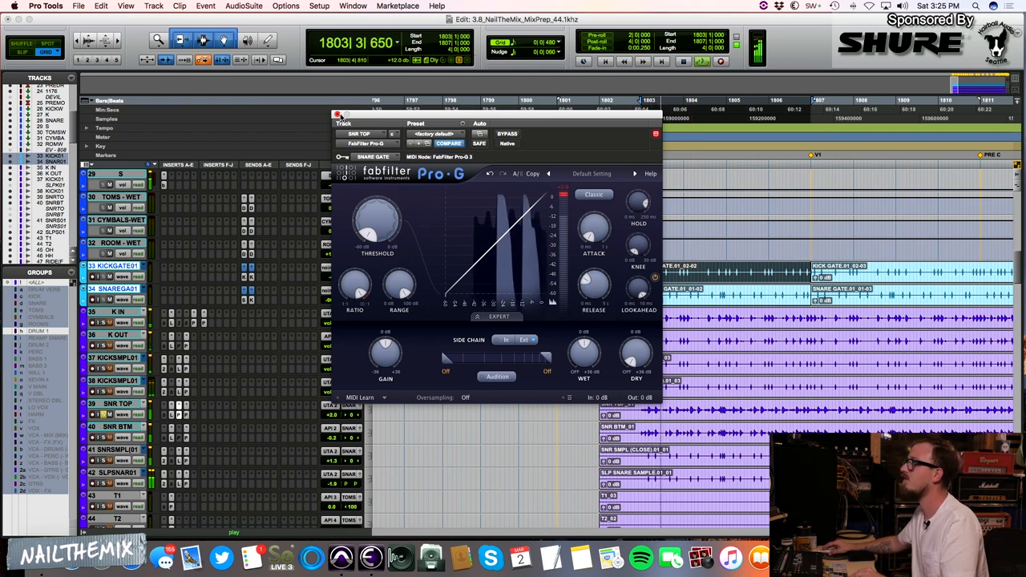
key("space")
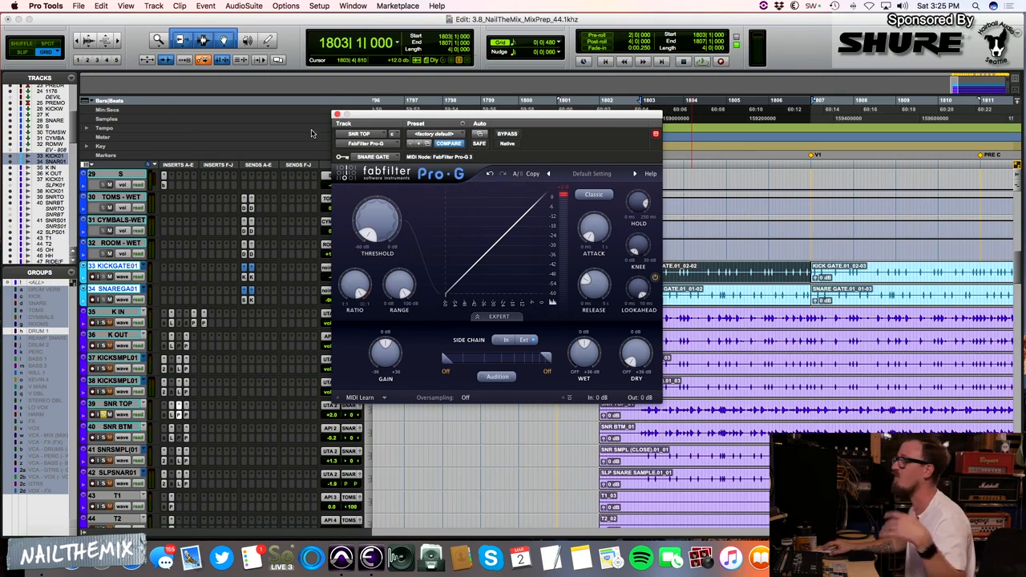
scroll(312, 134, "up", 6)
left_click(337, 115)
Play the intro with all four snare tracks soloed, setting SNR TOP to +1.5 dB, SNR BTM to -0.5 dB and the close snare sample to +0.8 dB.
scroll(579, 319, "down", 7)
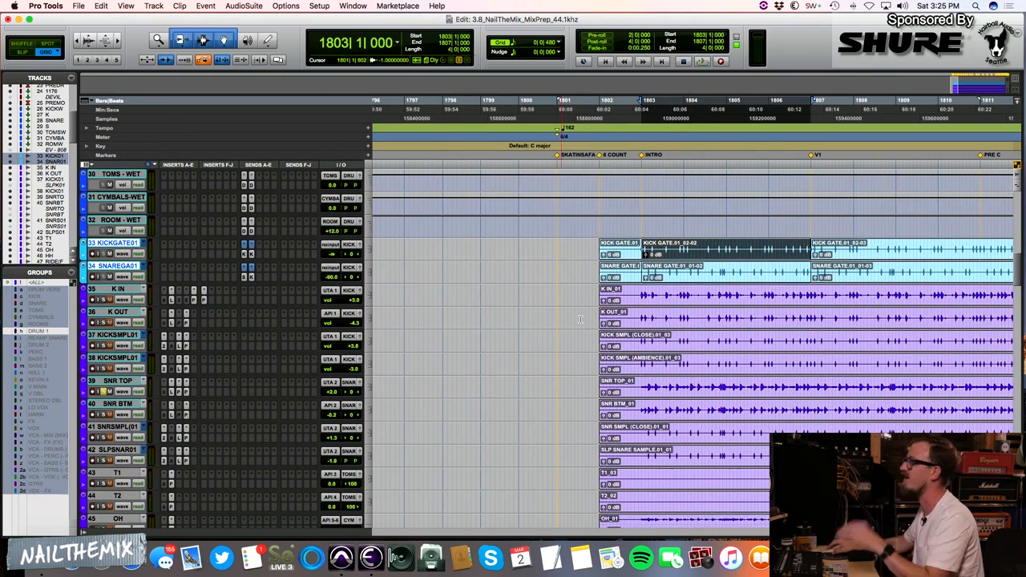
scroll(720, 314, "down", 4)
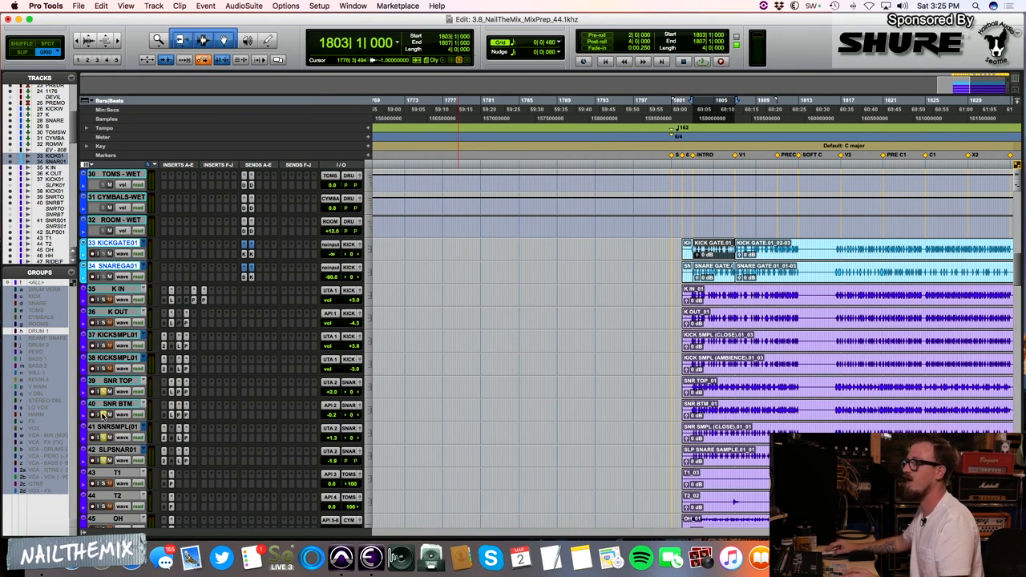
key("space")
scroll(102, 416, "up", 4)
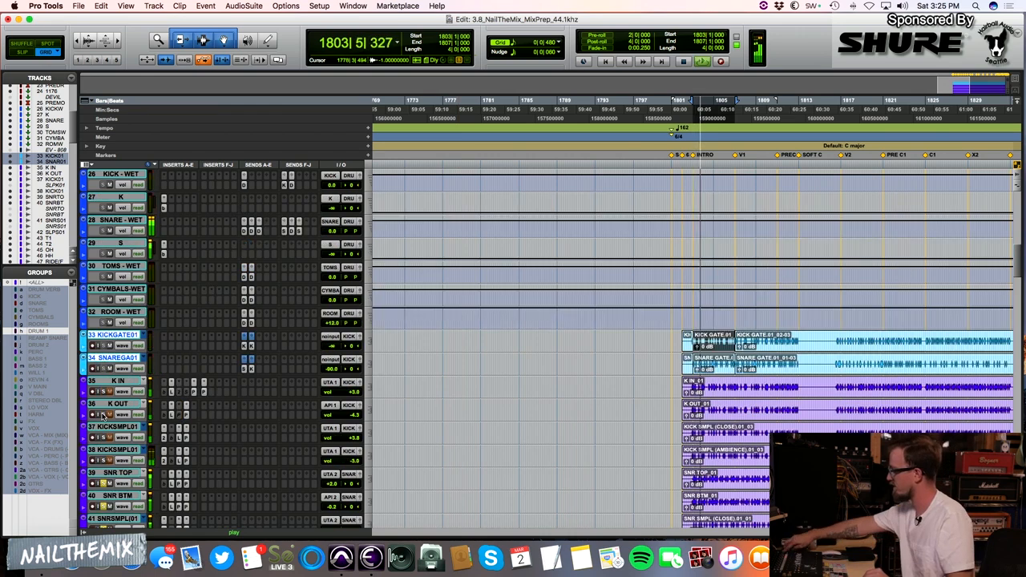
scroll(102, 415, "down", 1)
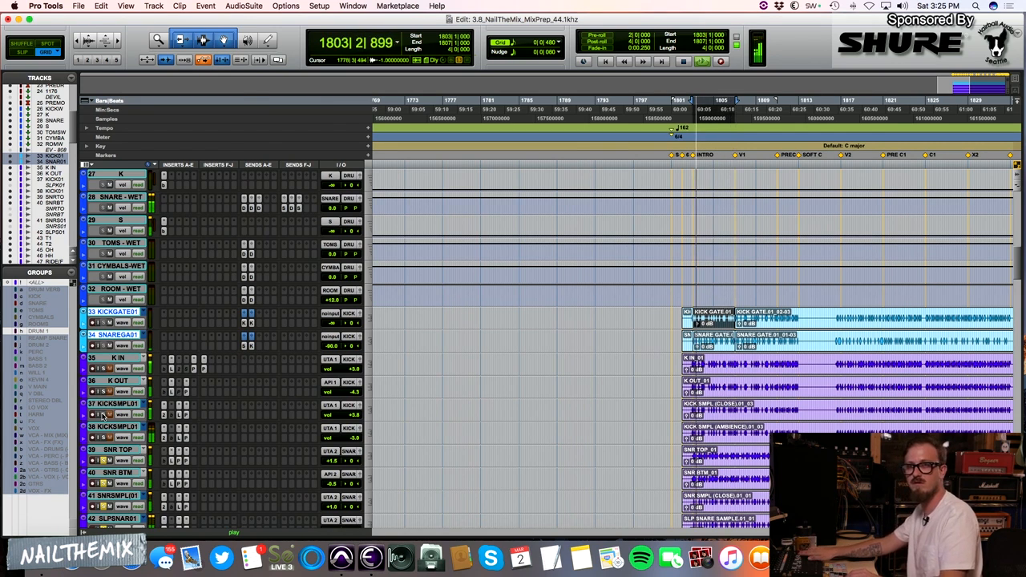
key("space")
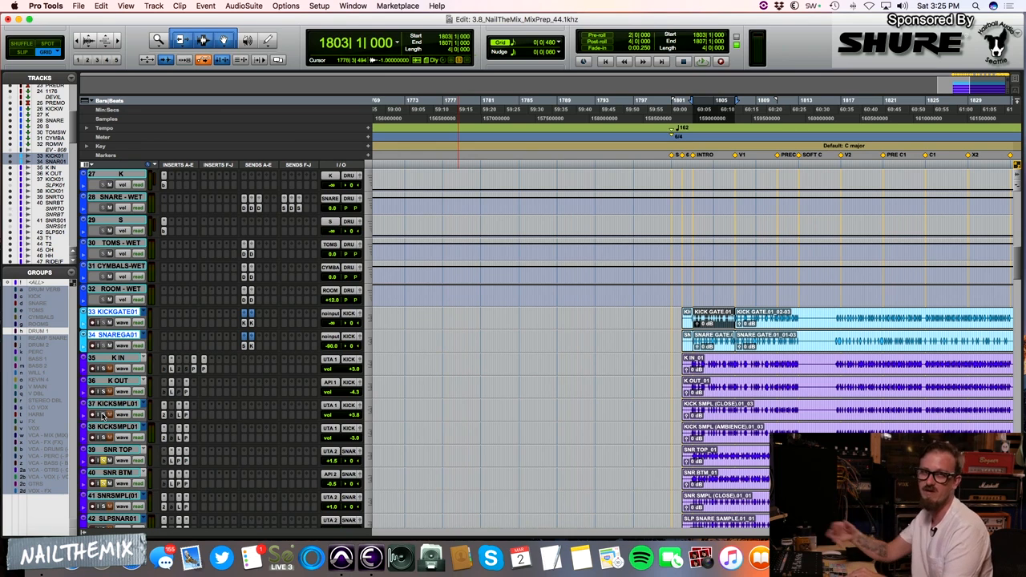
key("space")
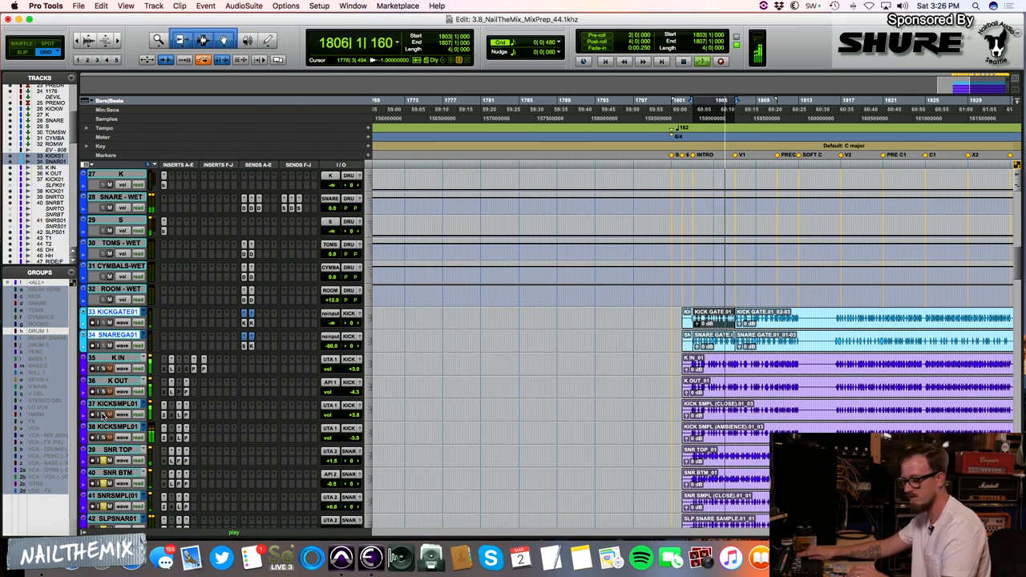
key("Return")
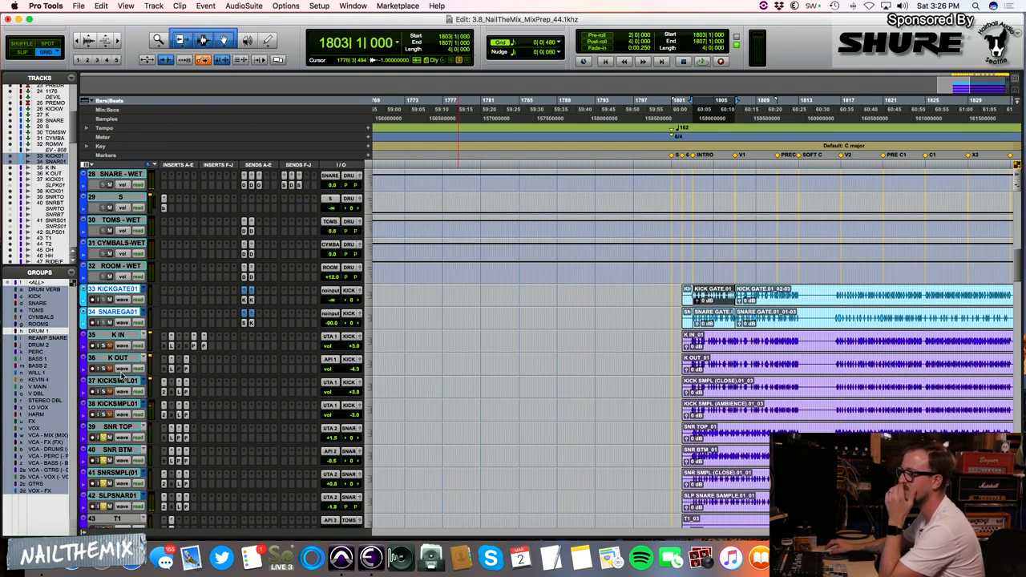
Look over the kick and snare clips across the whole song, and place the edit cursor just before the C1 marker.
scroll(380, 388, "down", 1)
scroll(380, 388, "right", 1)
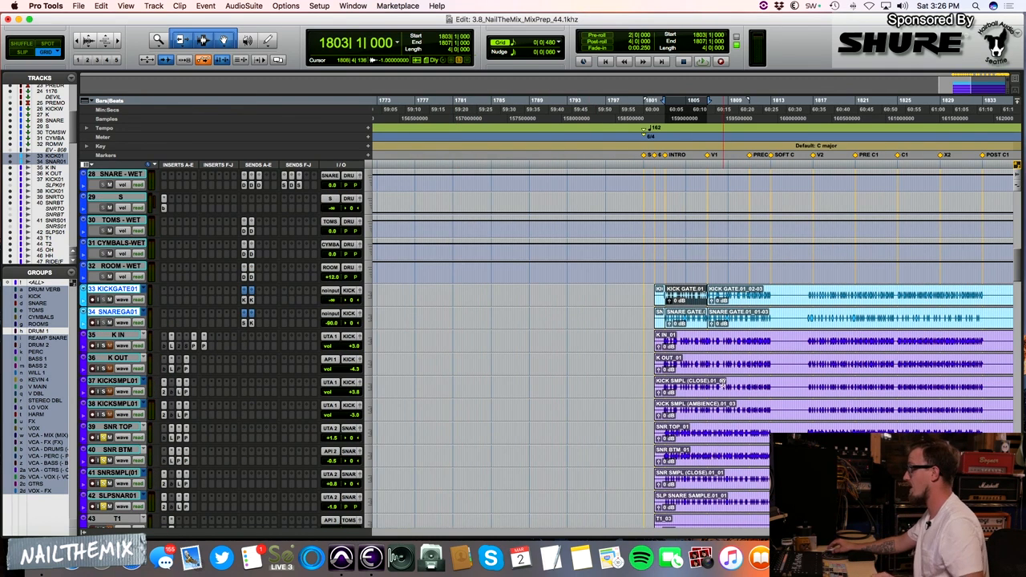
left_click(722, 383)
key("r")
key("r")
key("super+shift+g")
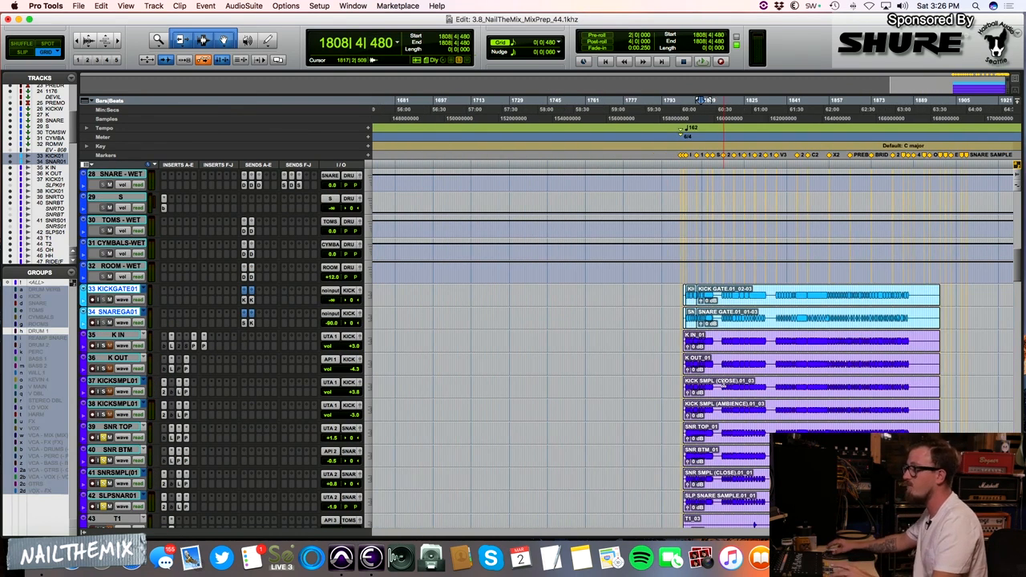
left_click(738, 380)
key("t")
key("t")
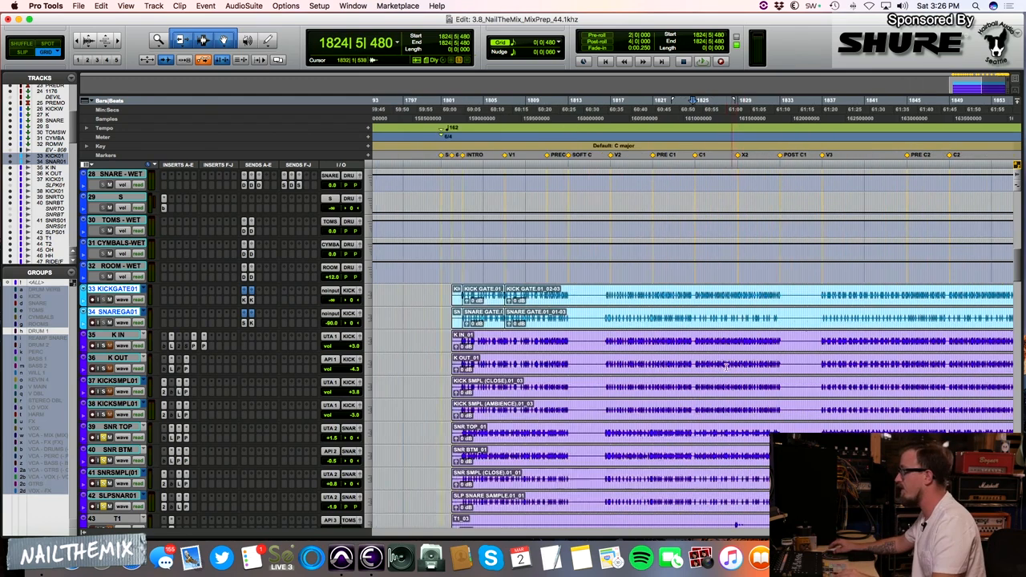
Try to commit the two kick sample tracks up to their first insert, with the source tracks hidden and made inactive.
left_click(110, 382)
left_click(119, 405, "shift")
right_click(165, 392)
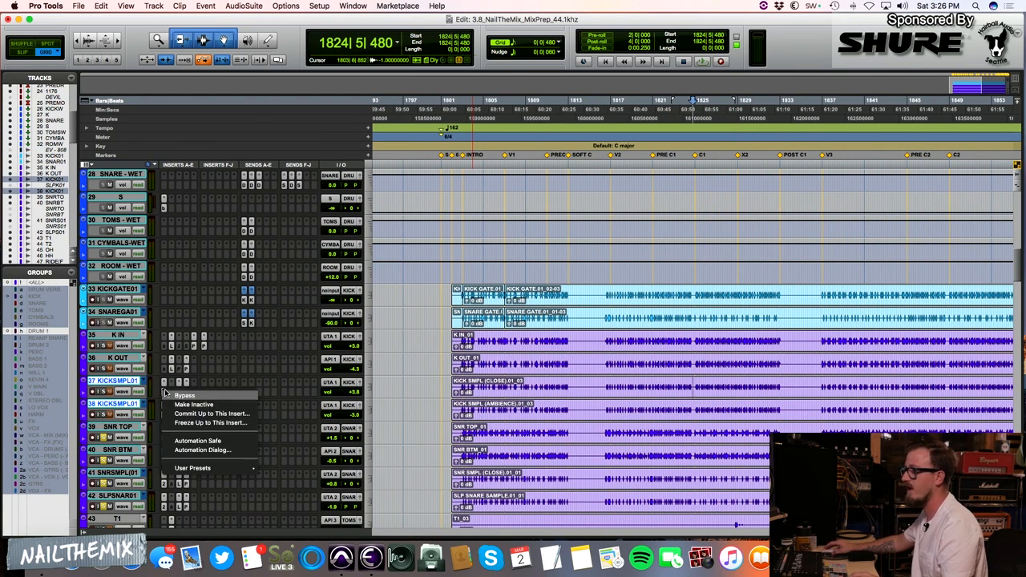
left_click(143, 396)
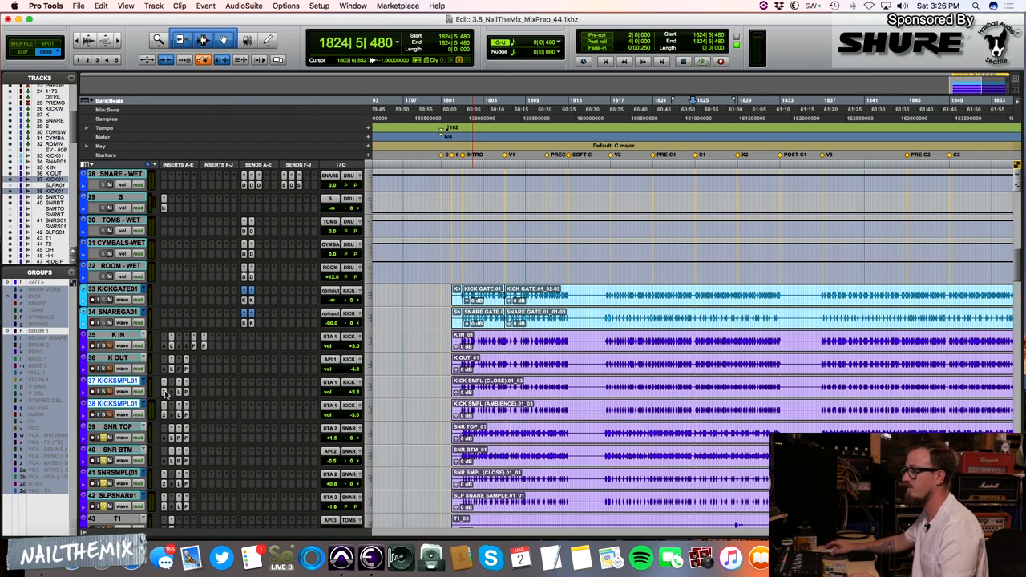
right_click(163, 393)
left_click(178, 412)
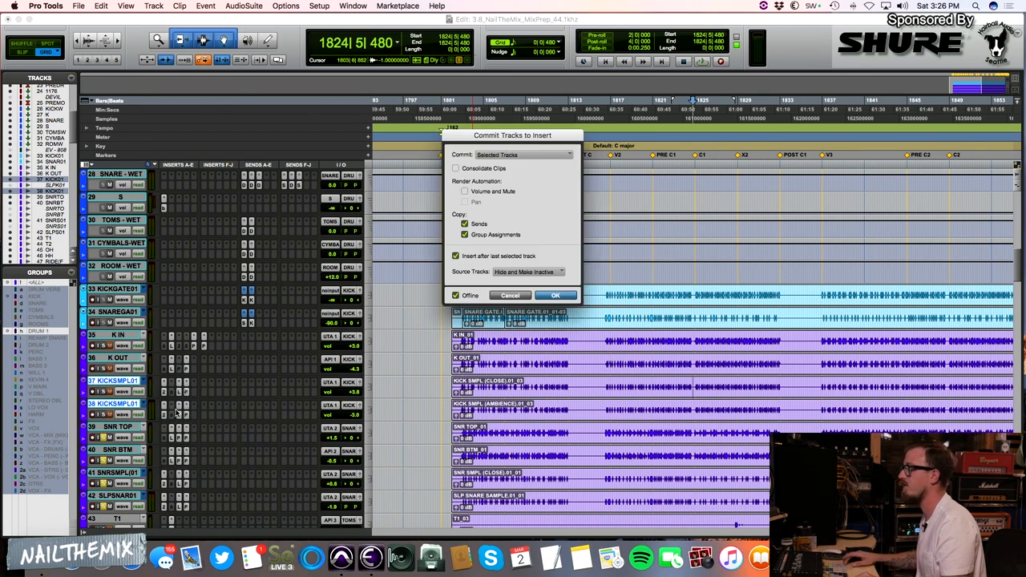
key("Return")
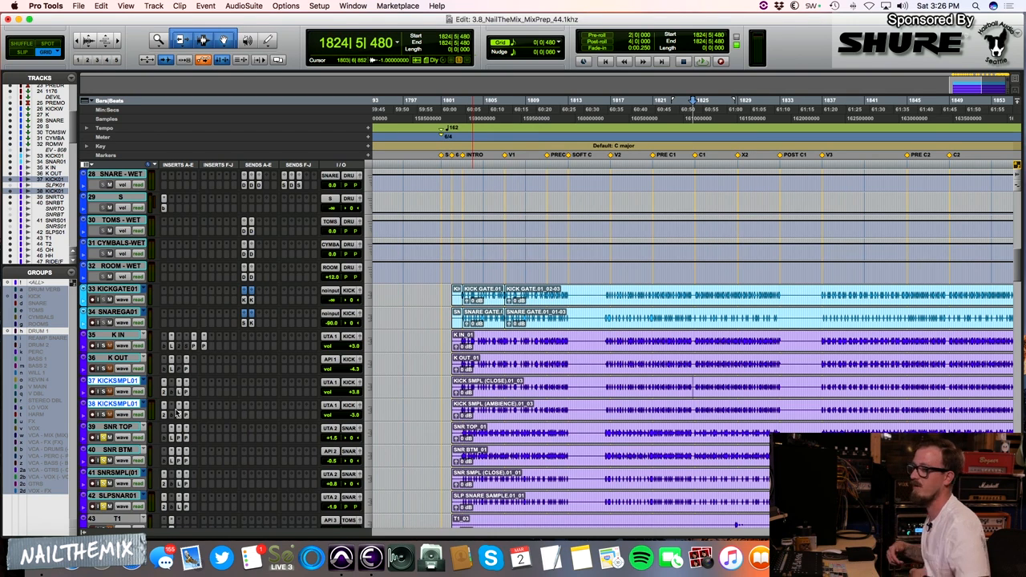